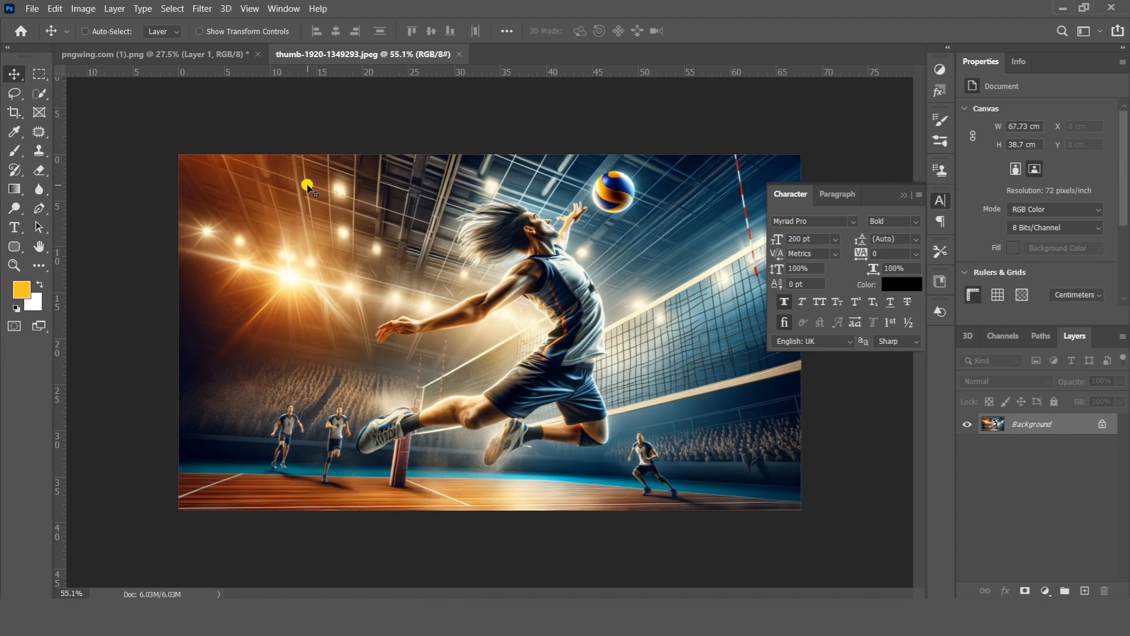
Create a new landscape A4 print document, 297 × 210 mm at 300 pixels/inch with a white background.
click(40, 9)
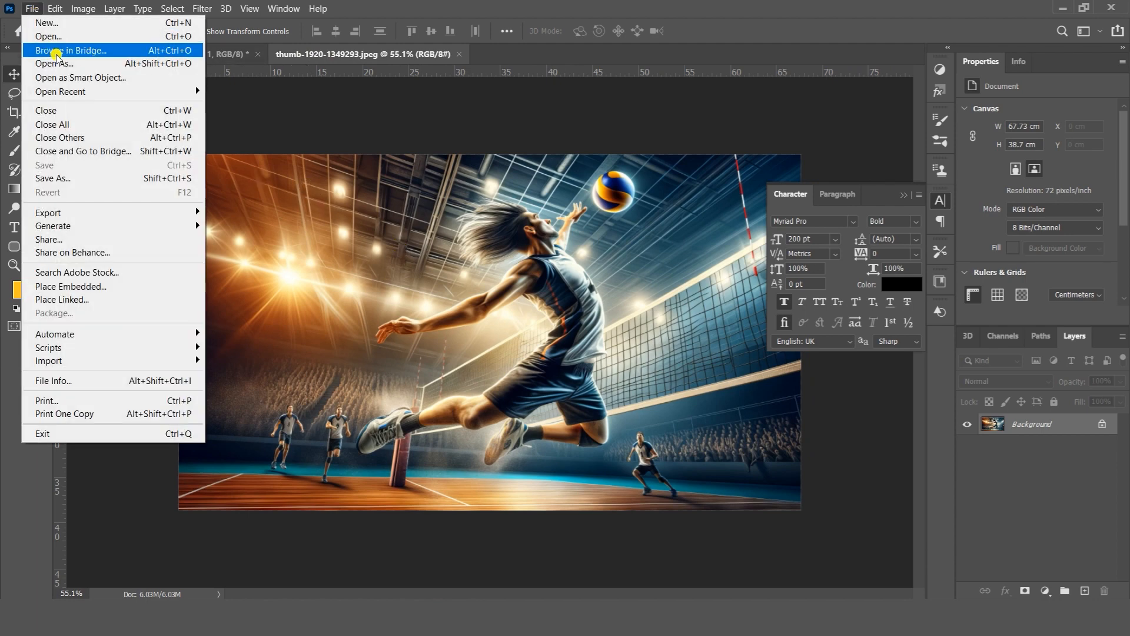
click(53, 22)
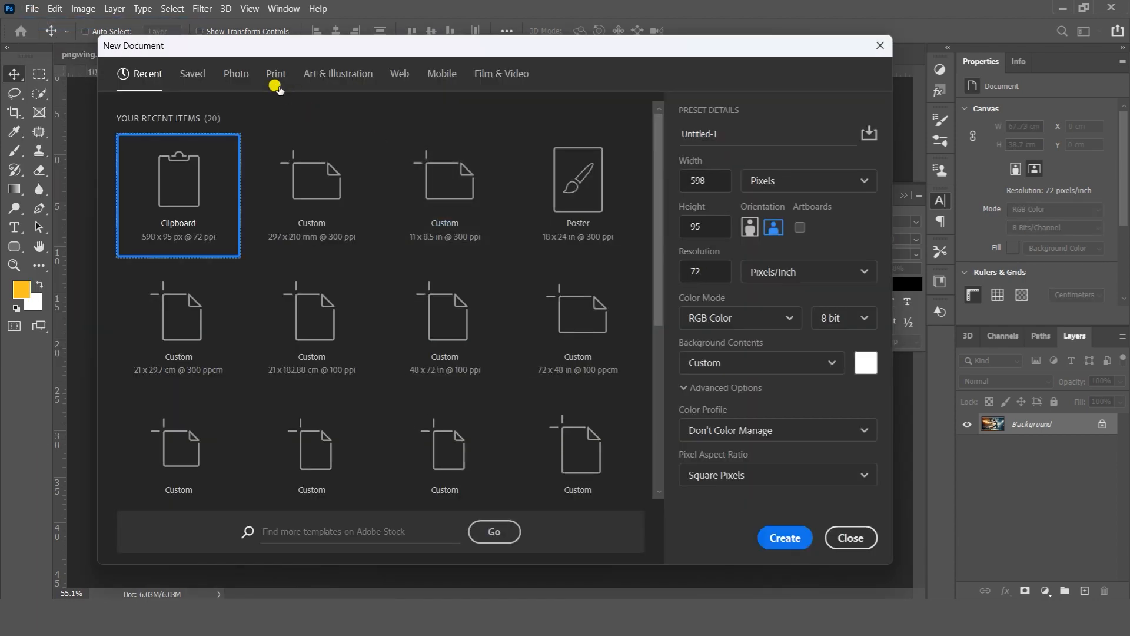
click(270, 77)
click(556, 188)
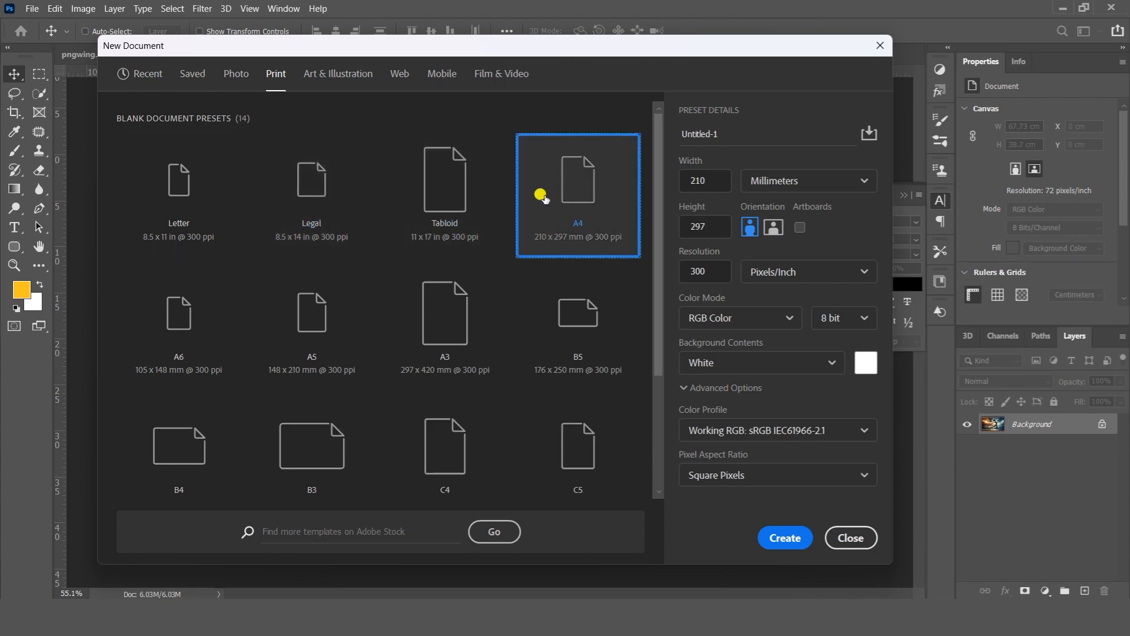
click(773, 228)
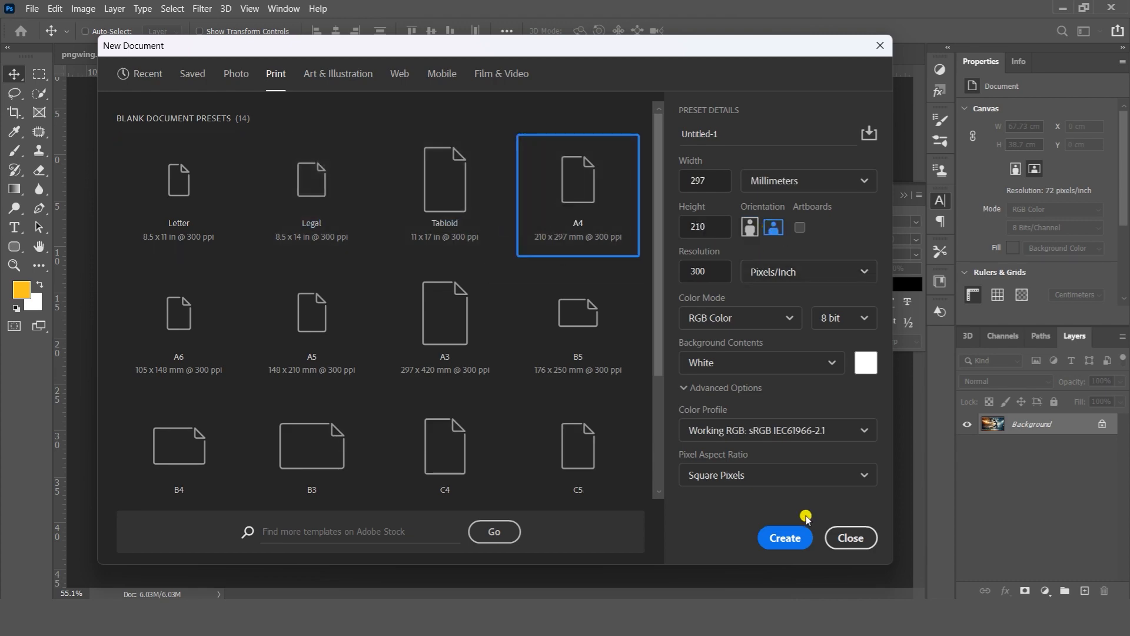
click(789, 537)
scroll(448, 258, down, 2)
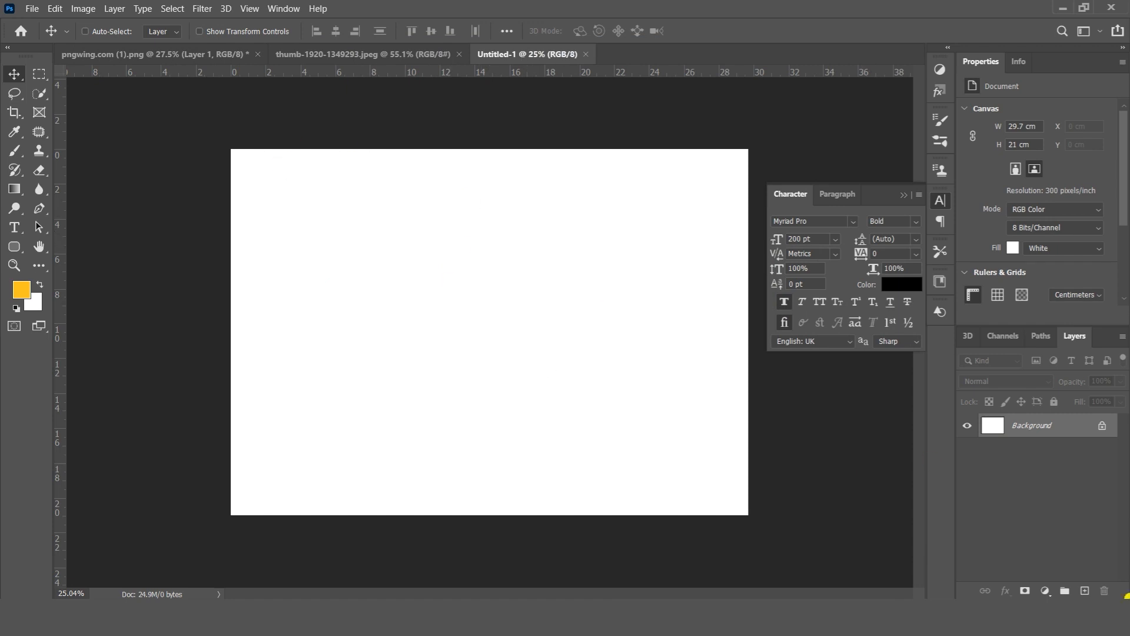
Add a gradient fill layer above the background using the pink-to-violet preset from the Purples group.
click(1042, 591)
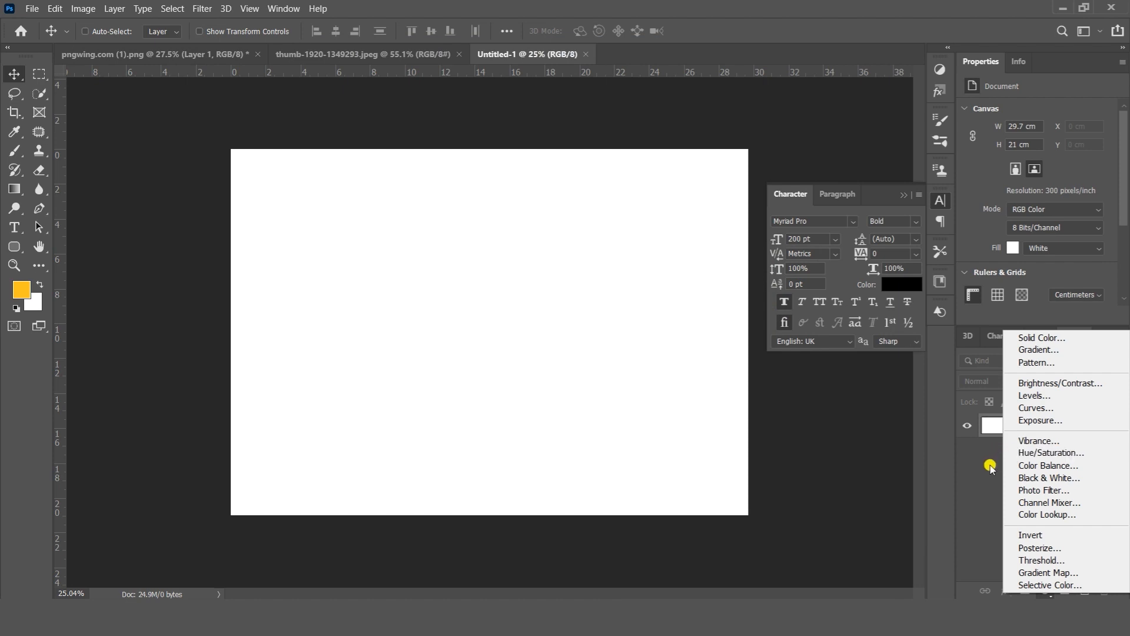
click(1050, 350)
click(582, 152)
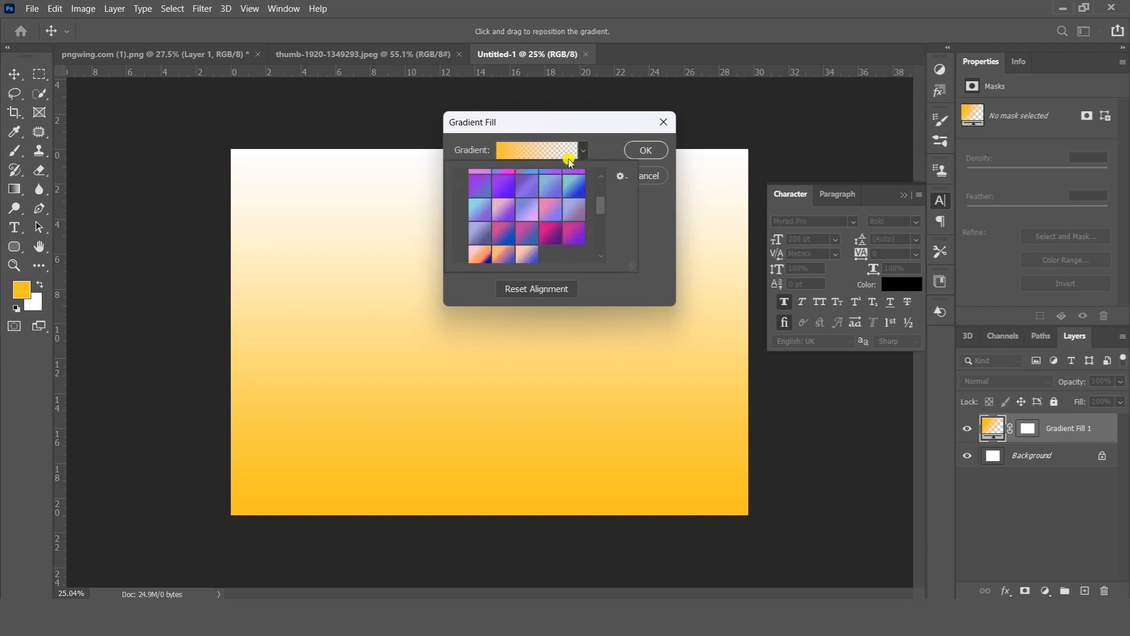
scroll(506, 207, up, 5)
scroll(505, 208, down, 4)
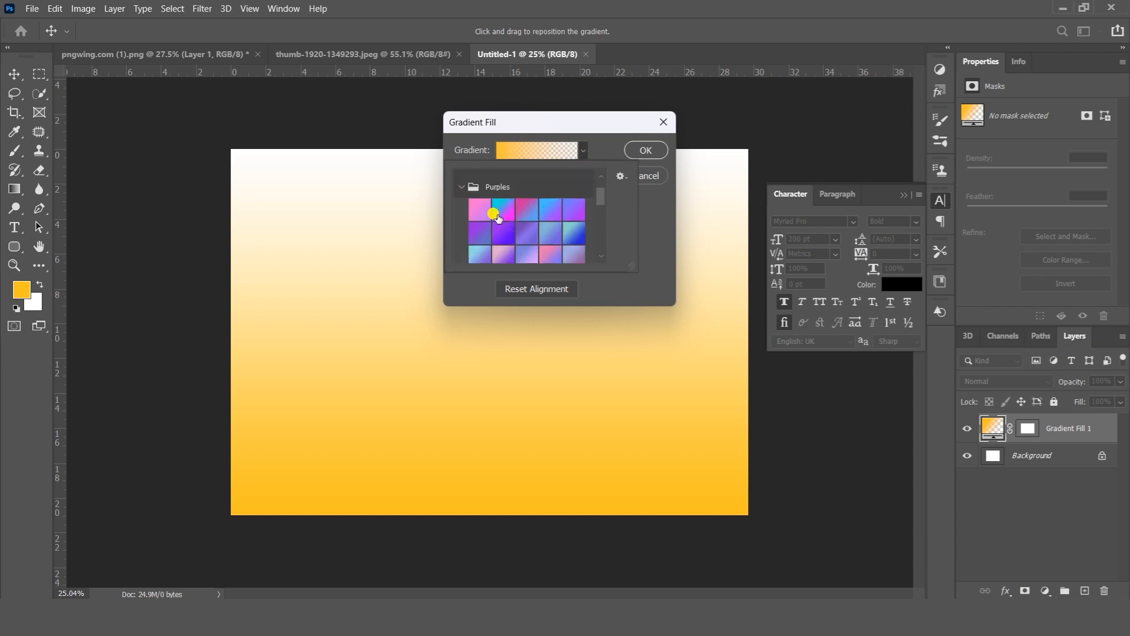
scroll(471, 194, up, 3)
scroll(502, 228, down, 3)
scroll(502, 228, down, 3)
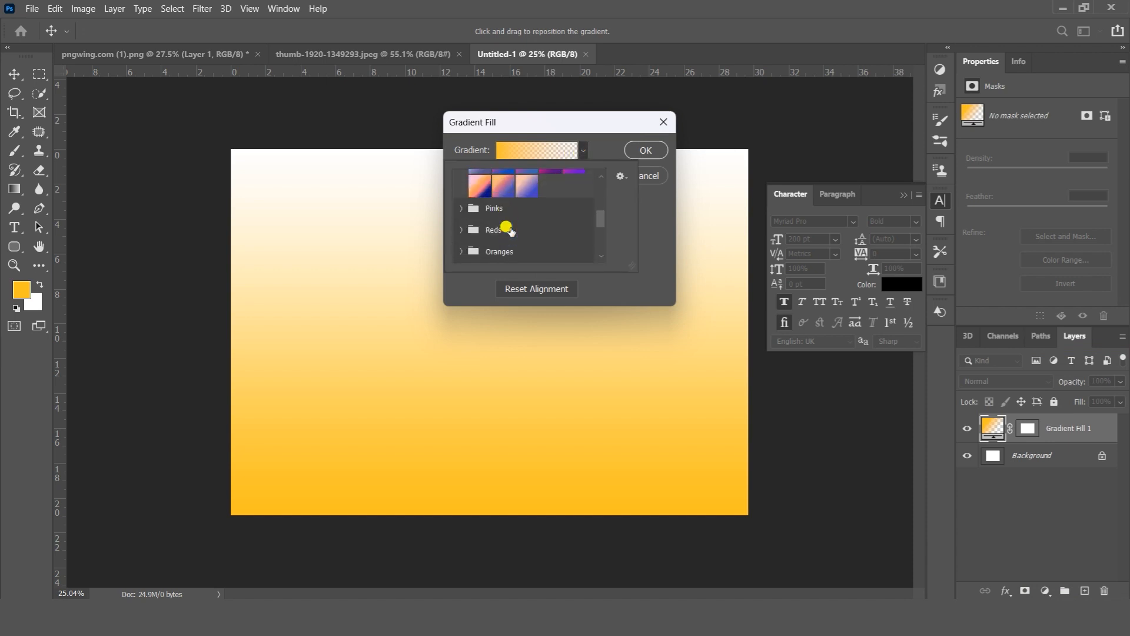
scroll(511, 230, up, 2)
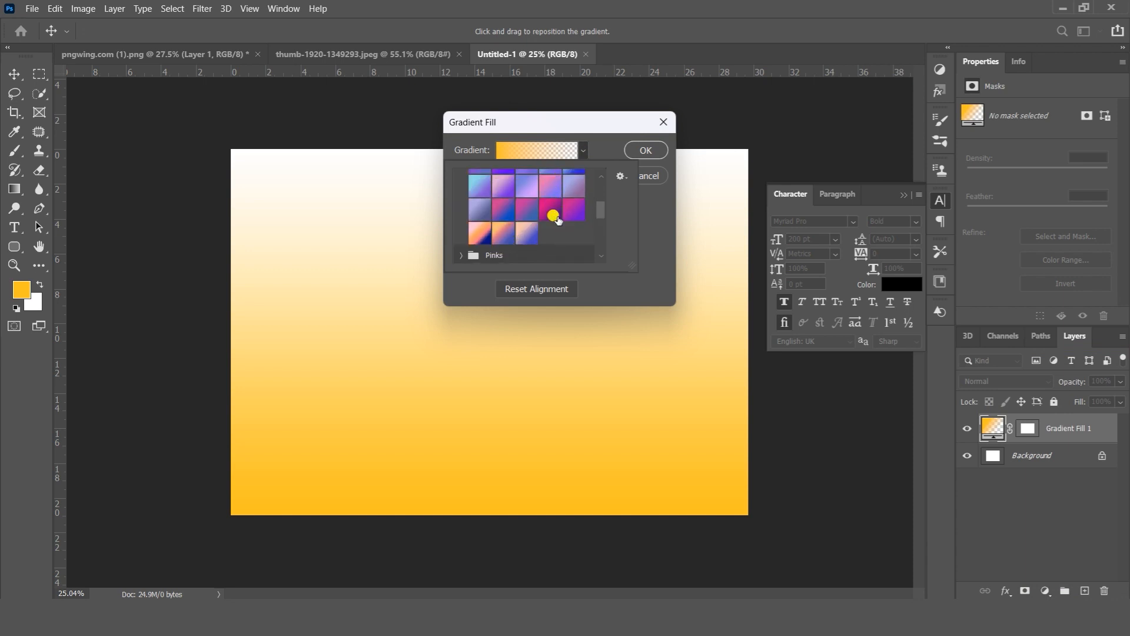
click(553, 212)
click(596, 141)
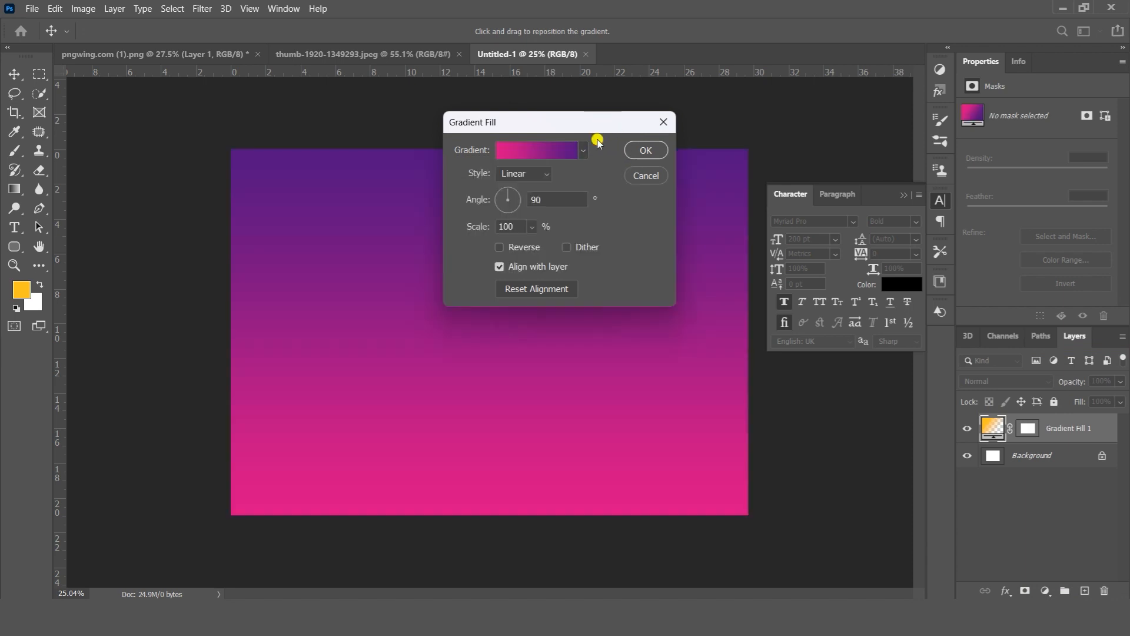
Set the gradient fill to Radial style with a scale of 363% and apply it.
click(547, 174)
click(543, 200)
click(531, 229)
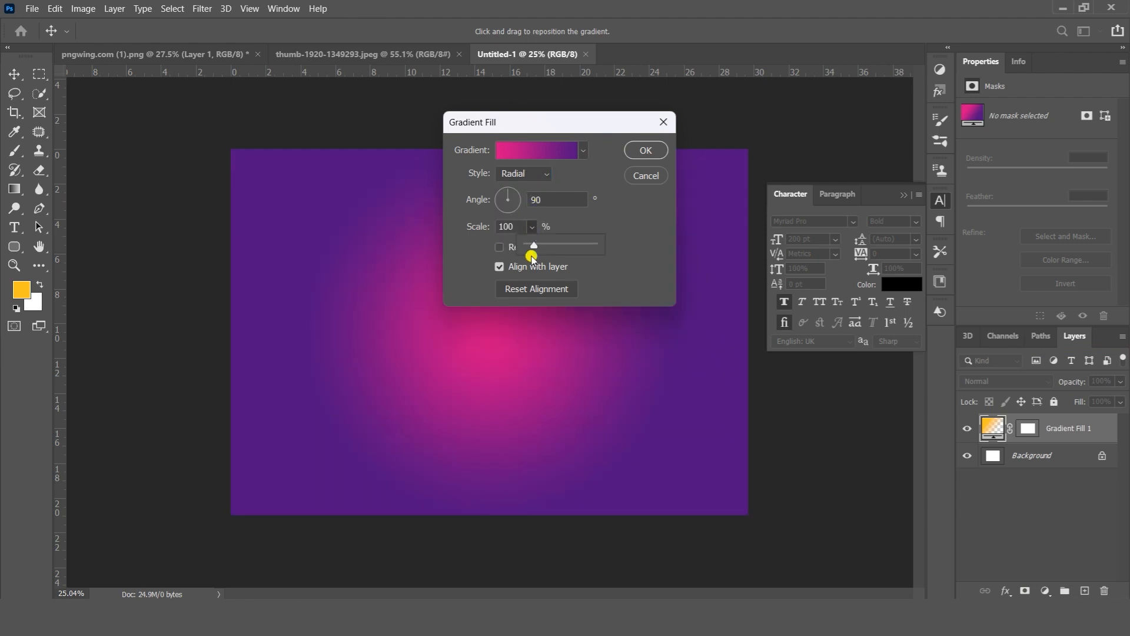
drag(545, 249, 551, 246)
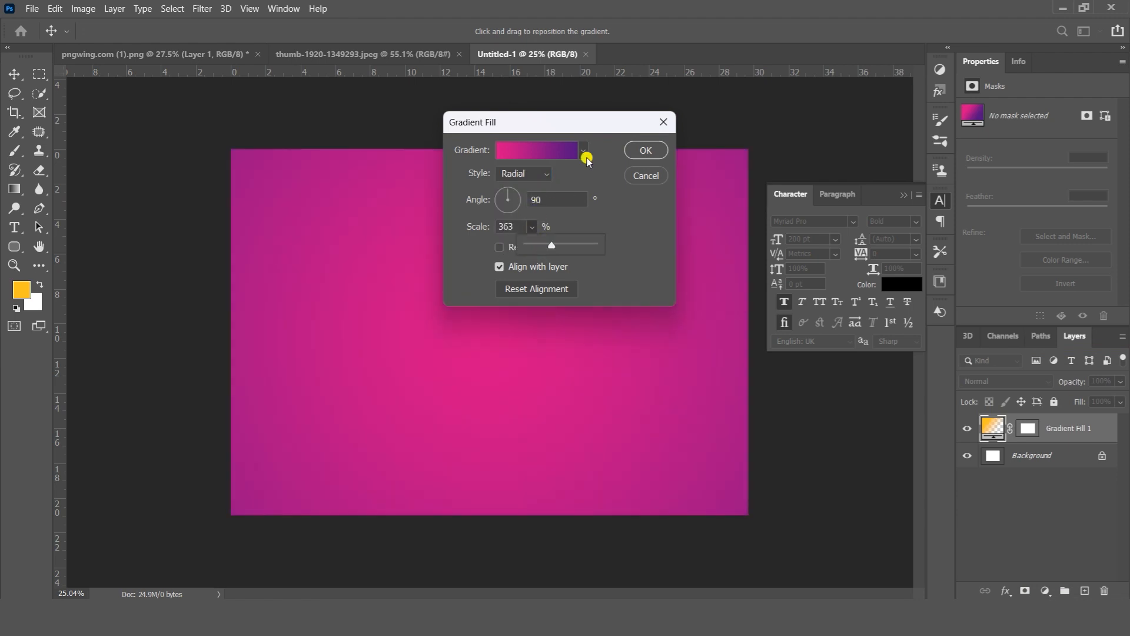
click(647, 151)
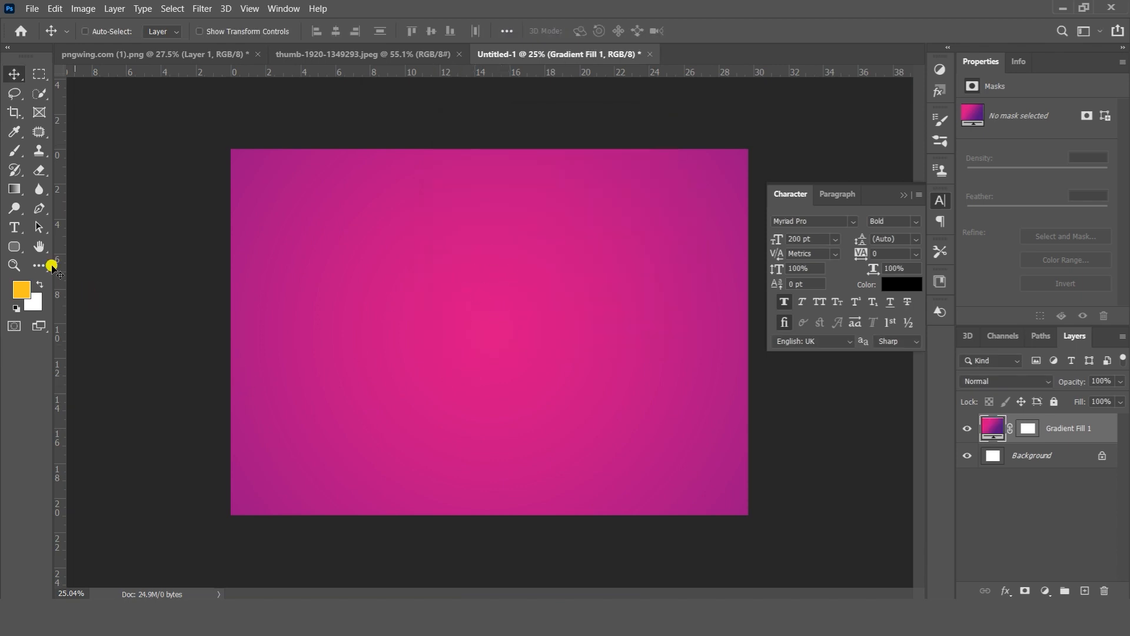
Reset the Type tool's character settings to their defaults.
click(14, 227)
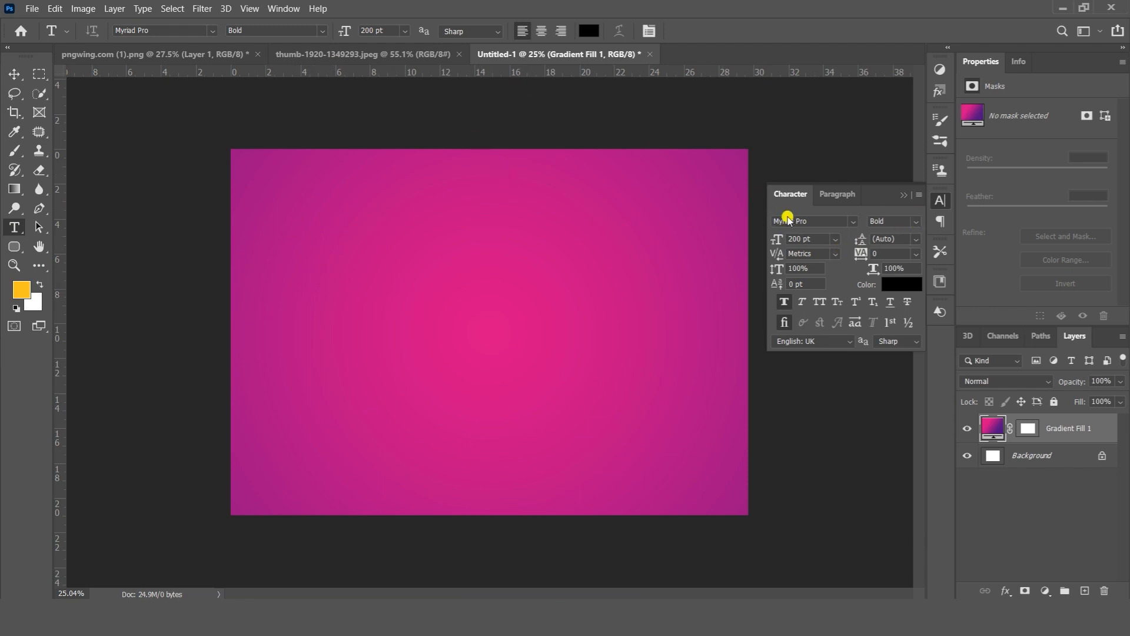
click(917, 199)
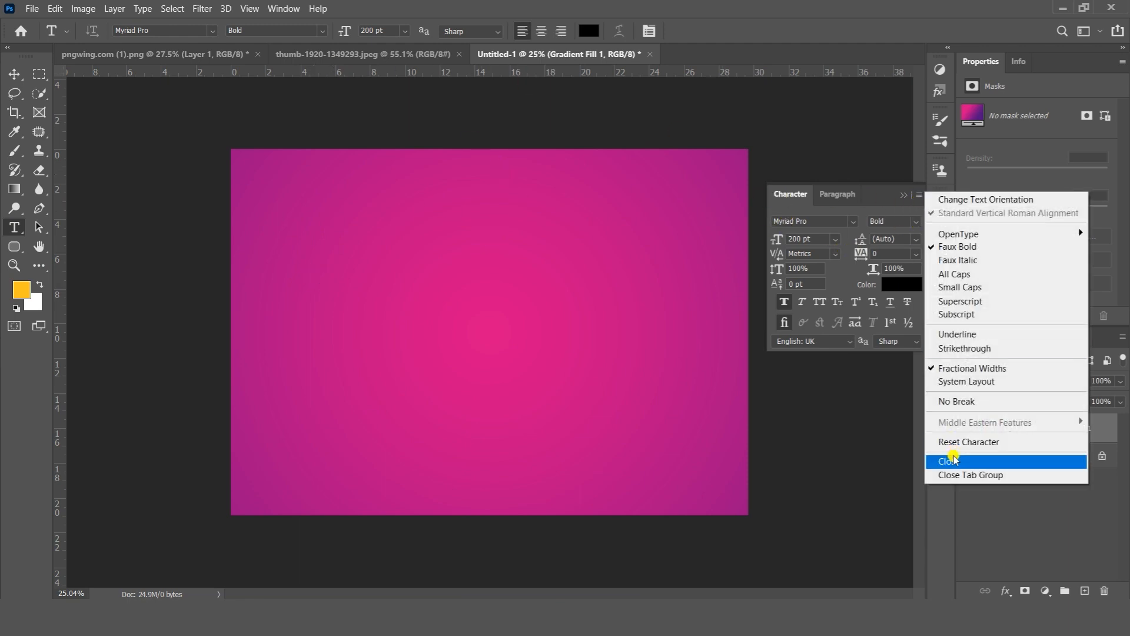
click(966, 442)
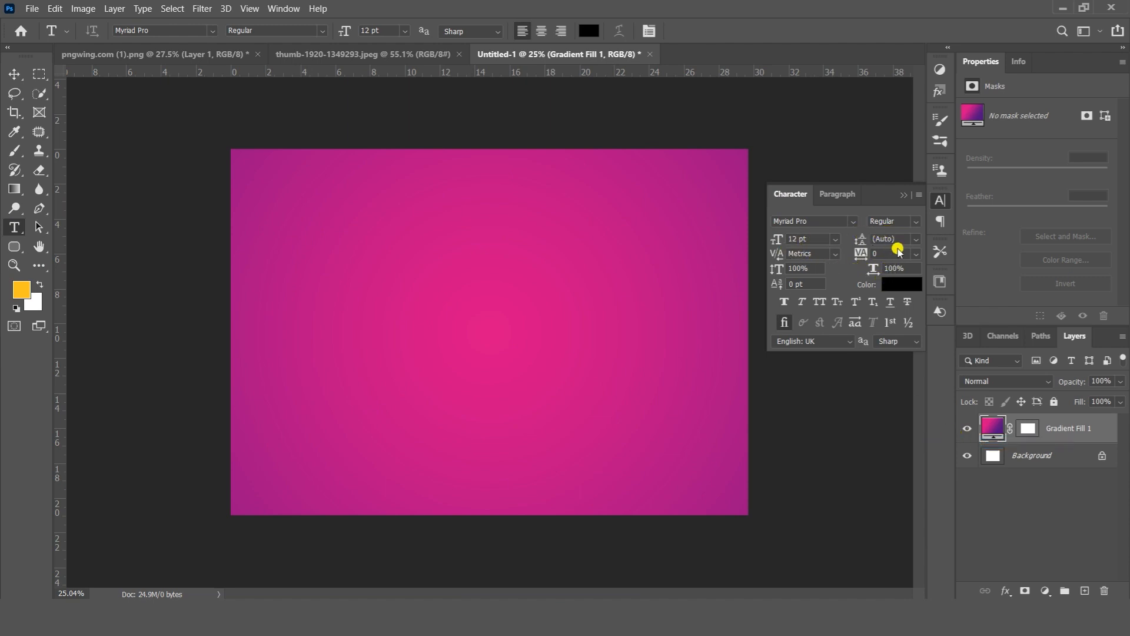
Add the text SPORTS on the canvas, enlarge it to 219 pt and place it across the middle.
click(377, 336)
click(14, 74)
drag(770, 240, 797, 237)
drag(718, 270, 612, 290)
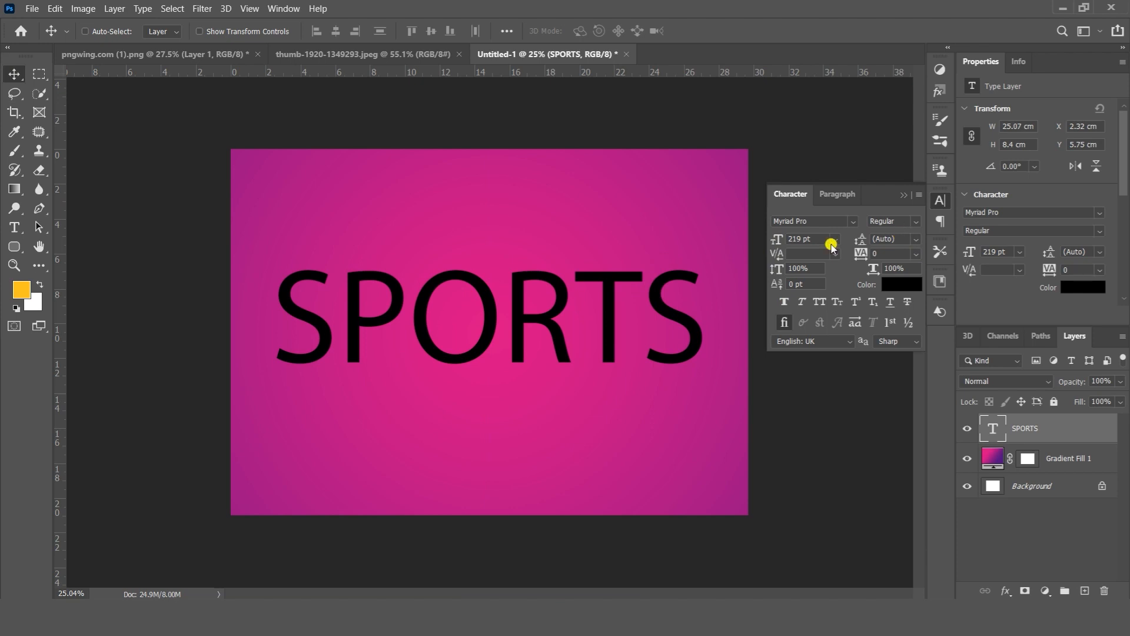
Make the SPORTS text Bold with faux bold and shift it so the whole word fits inside the canvas.
click(912, 225)
click(901, 332)
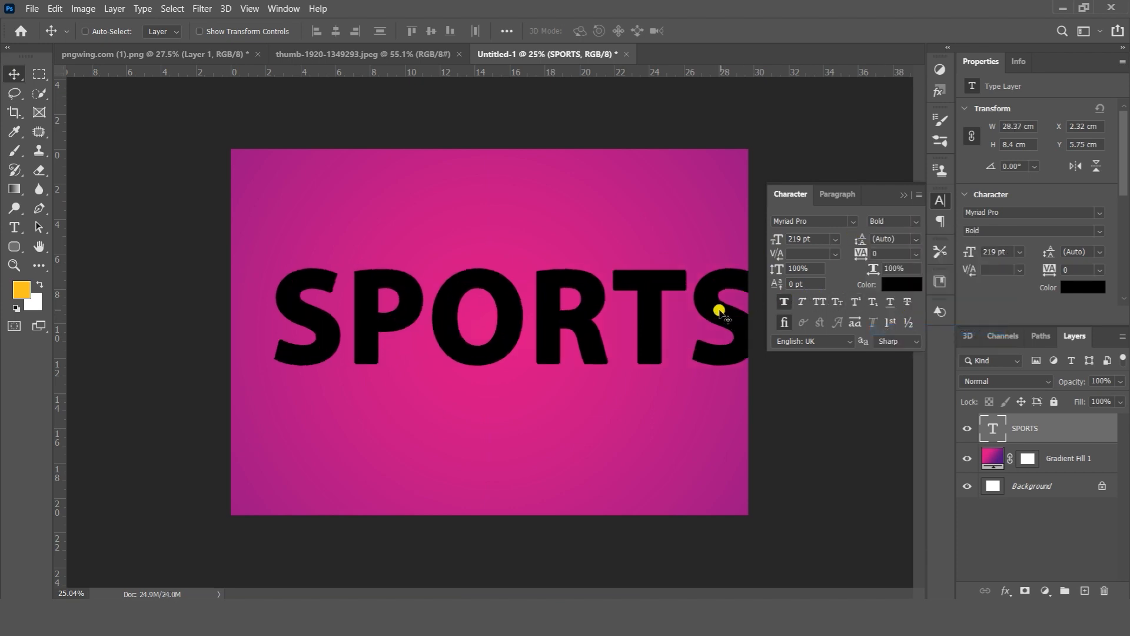
drag(719, 303, 709, 311)
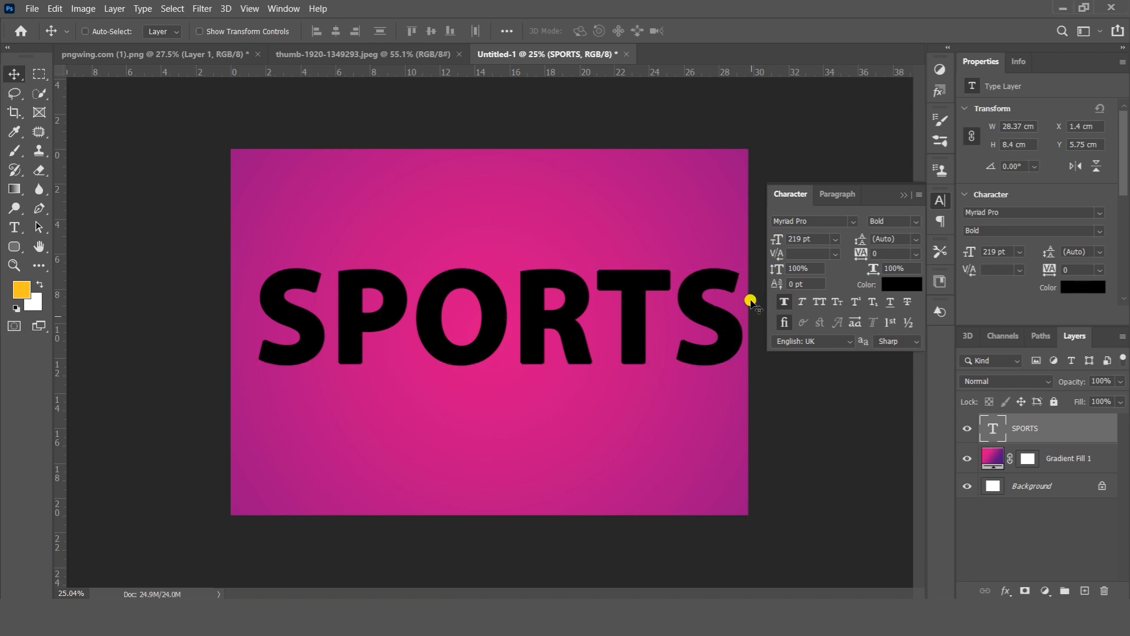
Reduce the SPORTS text to 201 pt and reposition it on the canvas.
drag(782, 242, 766, 233)
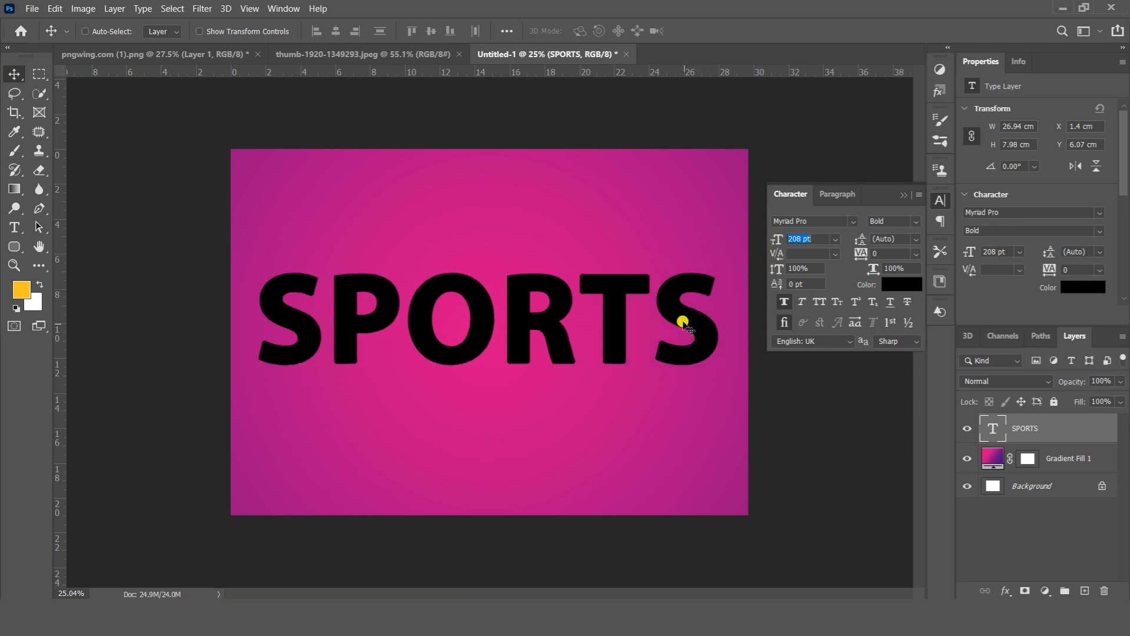
drag(681, 321, 676, 315)
drag(776, 237, 770, 235)
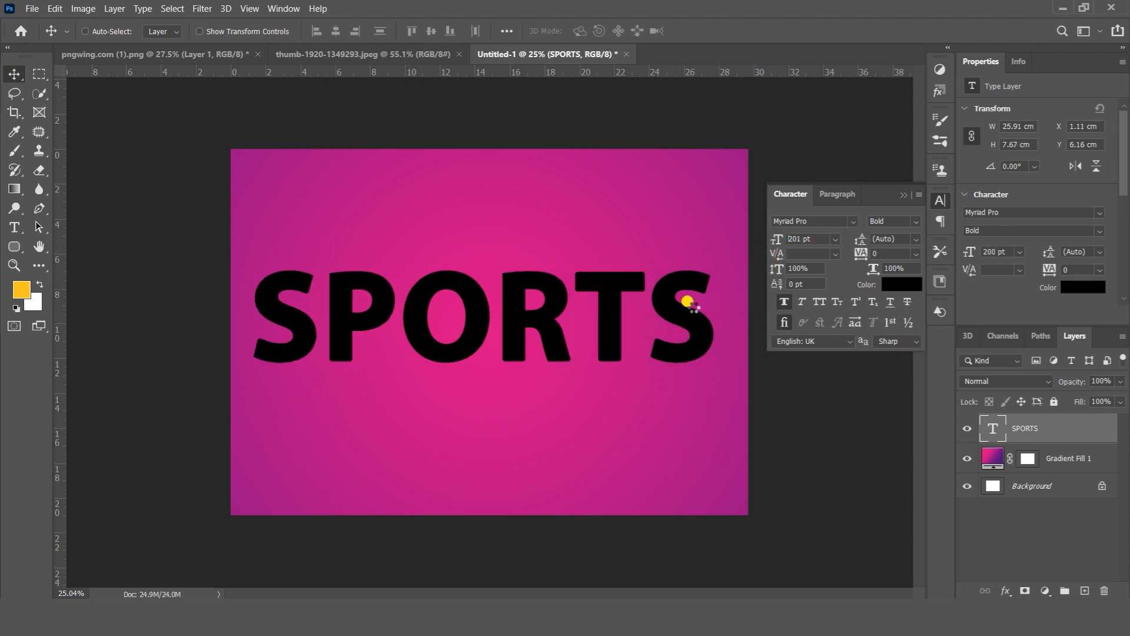
drag(667, 313, 671, 311)
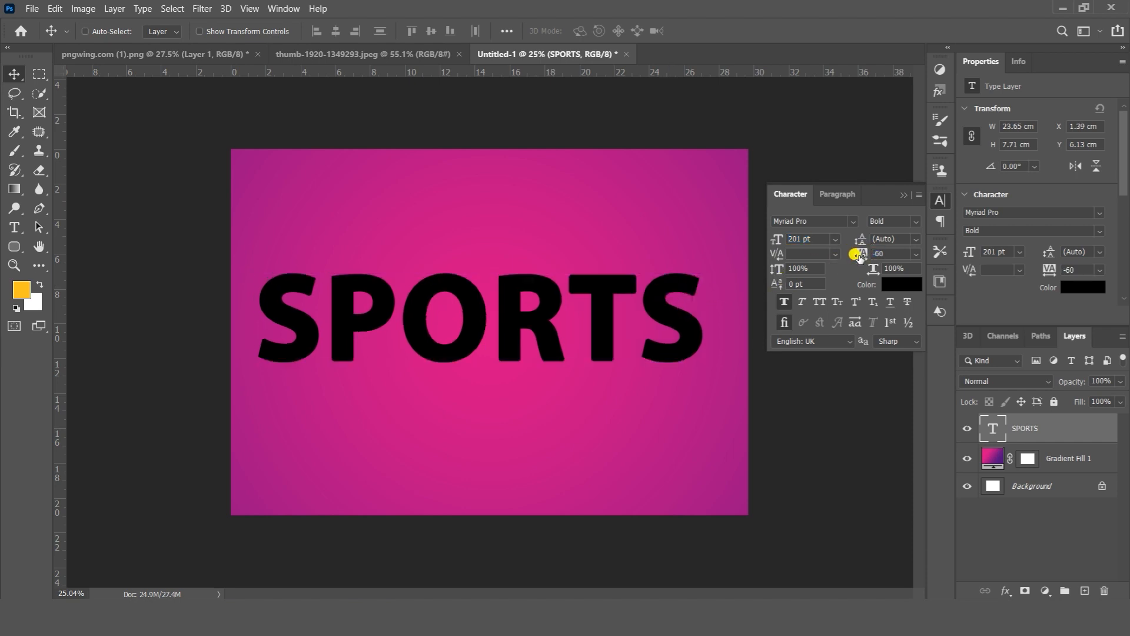
Set the SPORTS text's tracking to -20, nudge it to the canvas centre and collapse the character settings.
drag(855, 250, 858, 254)
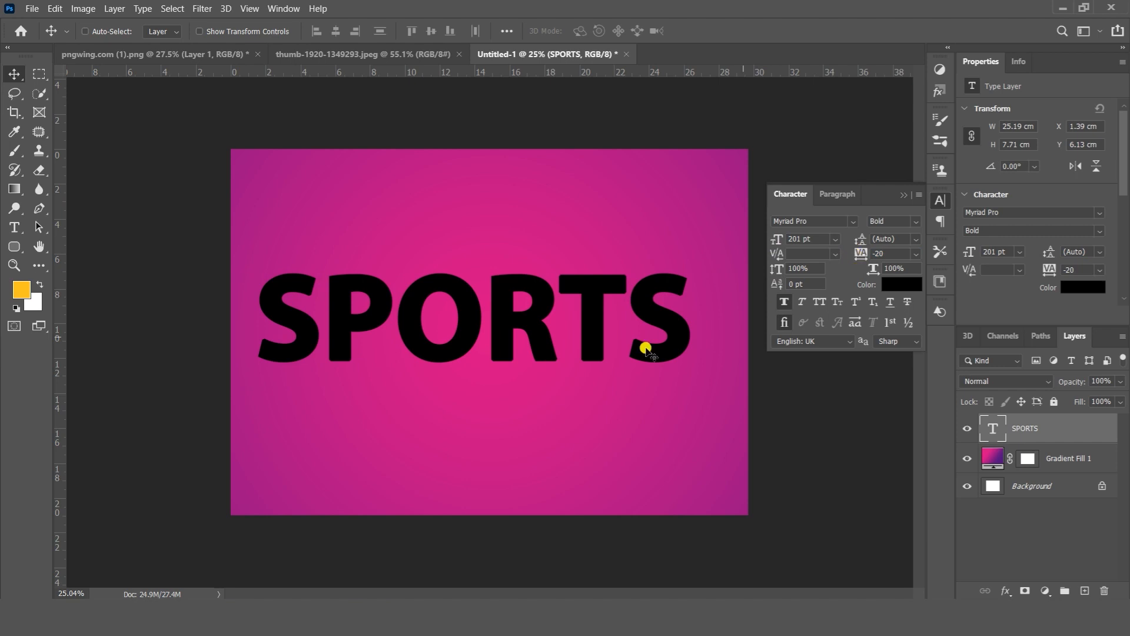
drag(641, 313, 647, 320)
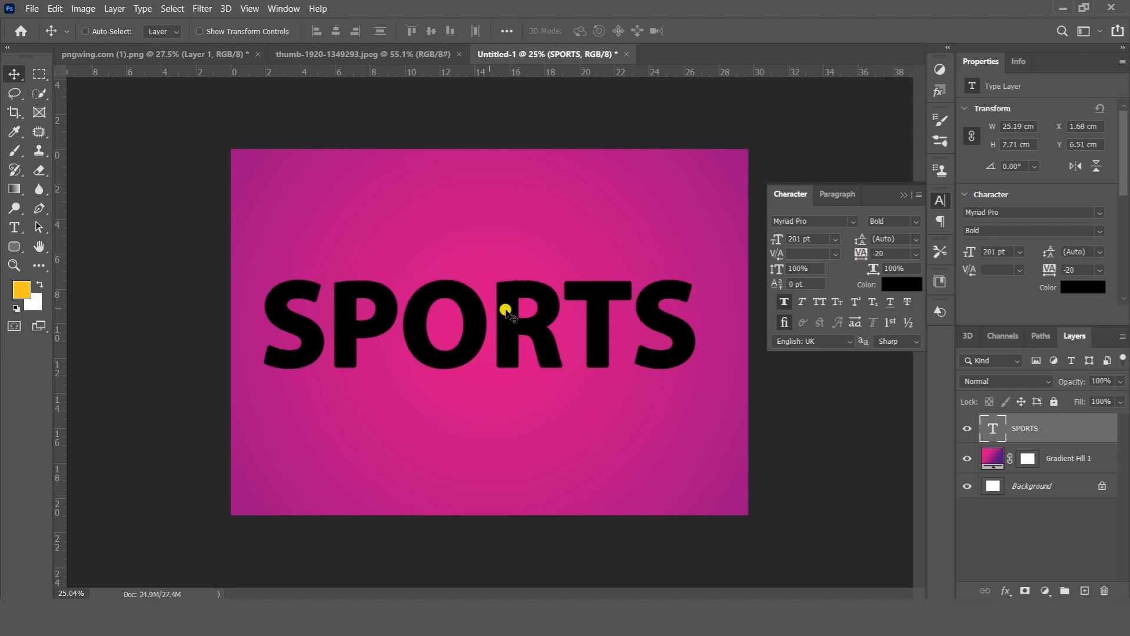
scroll(524, 306, up, 1)
click(900, 198)
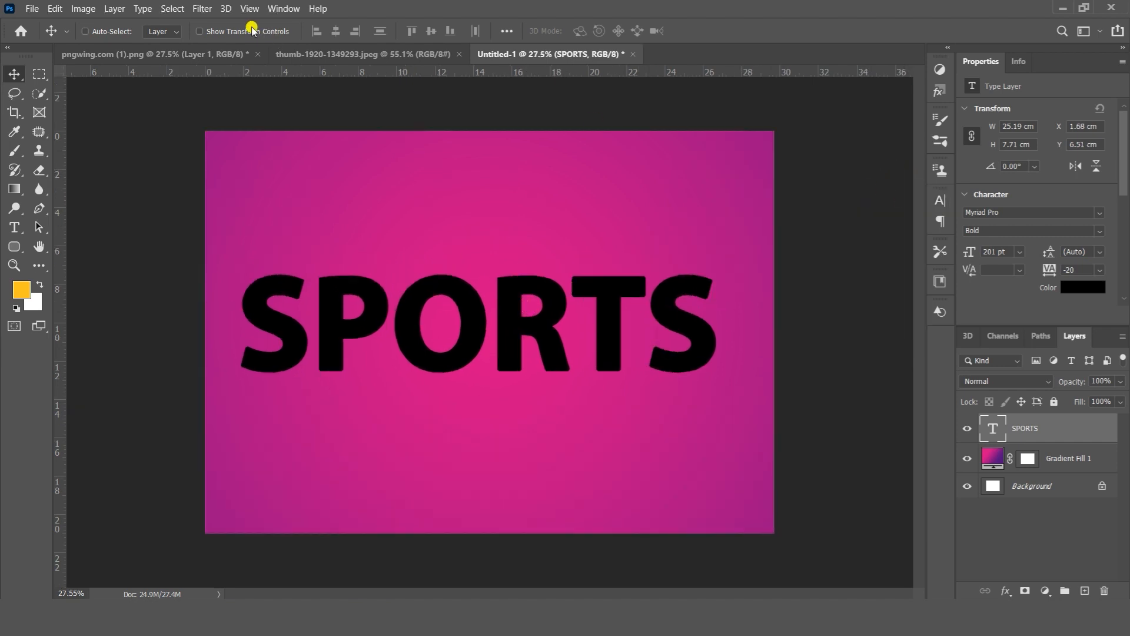
Copy the volleyball picture from thumb-1920-1349293.jpeg into the Untitled-1 document as a new layer.
click(155, 54)
click(330, 54)
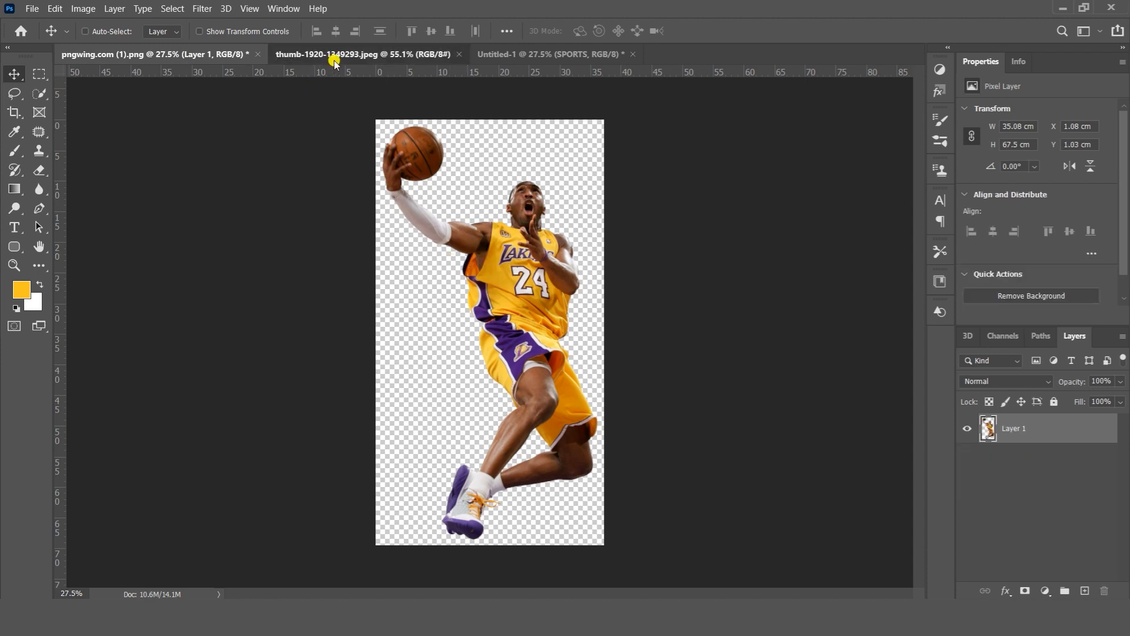
click(512, 56)
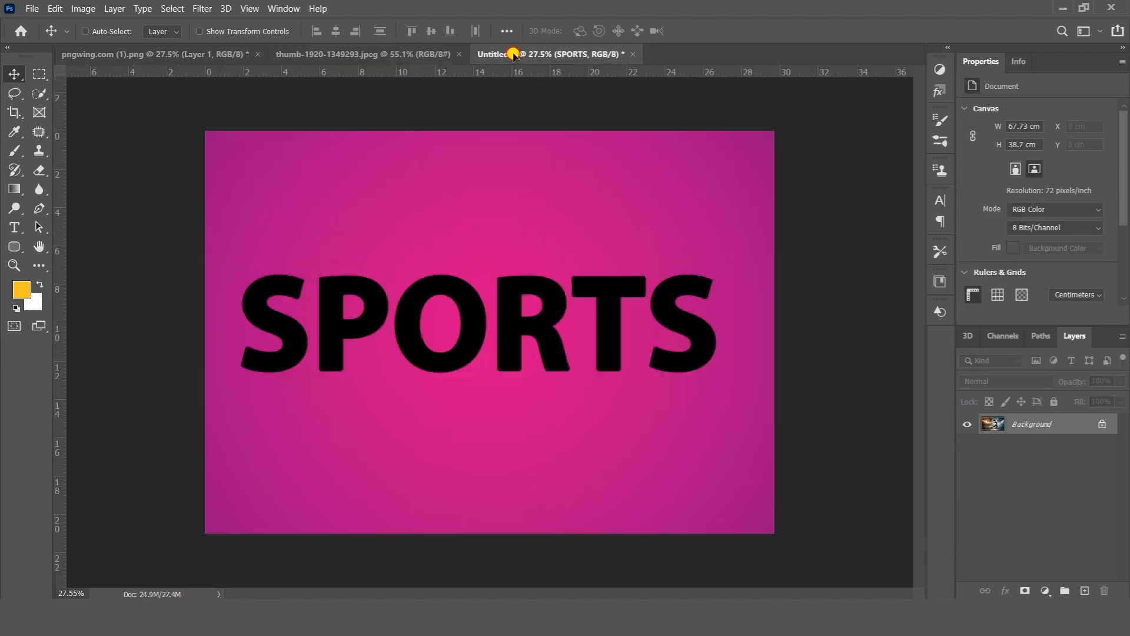
drag(528, 229, 400, 304)
Scale the volleyball picture proportionally to about 155.6% and position it so it covers the whole SPORTS text.
key(ctrl+t)
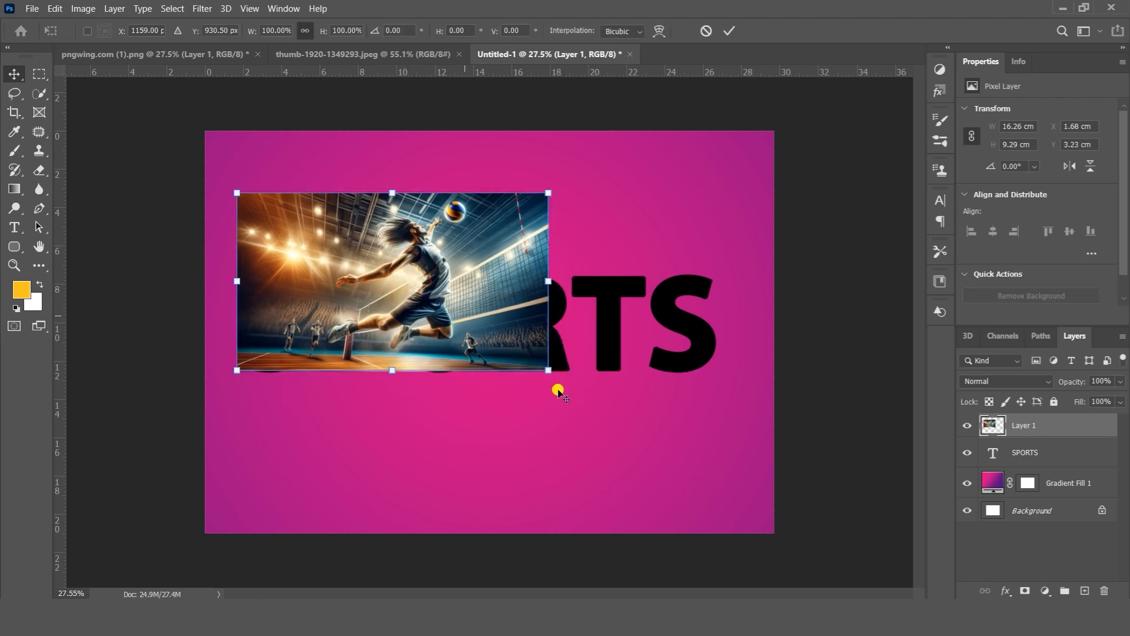
drag(549, 370, 726, 442)
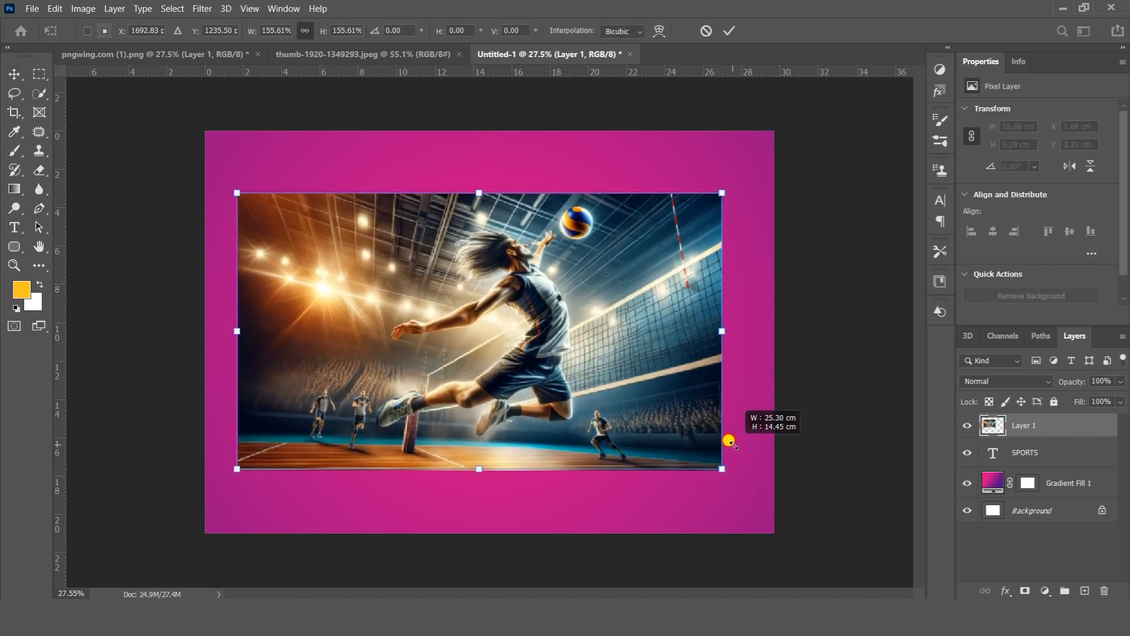
mouse_move(657, 354)
mouse_down()
mouse_move(667, 385)
mouse_move(661, 371)
mouse_up()
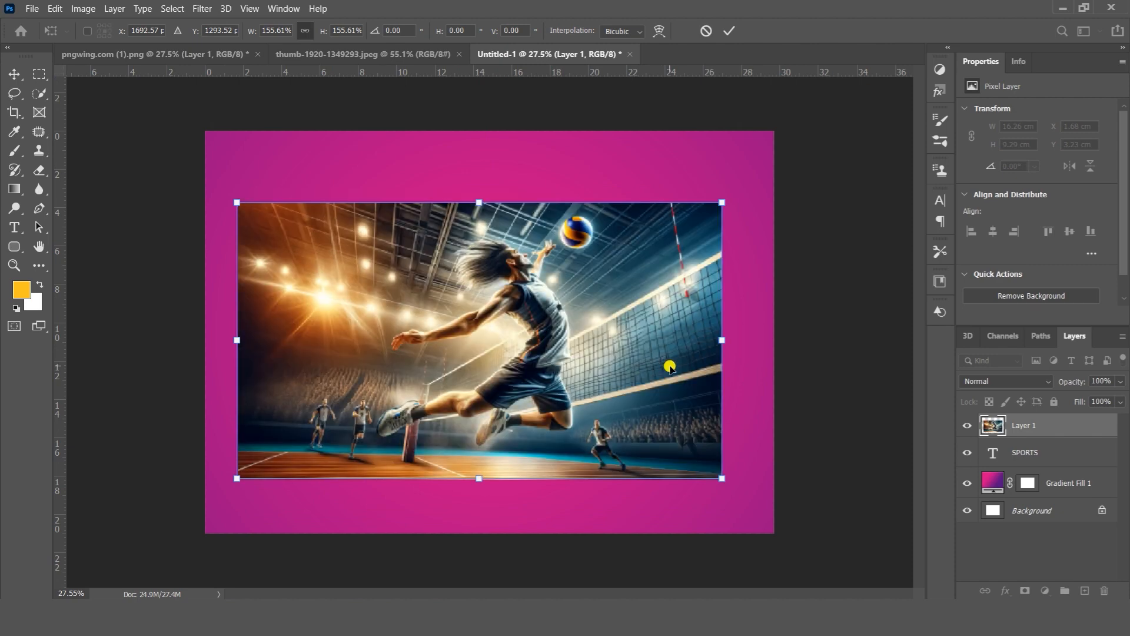
key(Return)
Copy the basketball player cutout from pngwing.com (1).png into the Untitled-1 document as the topmost layer.
click(295, 54)
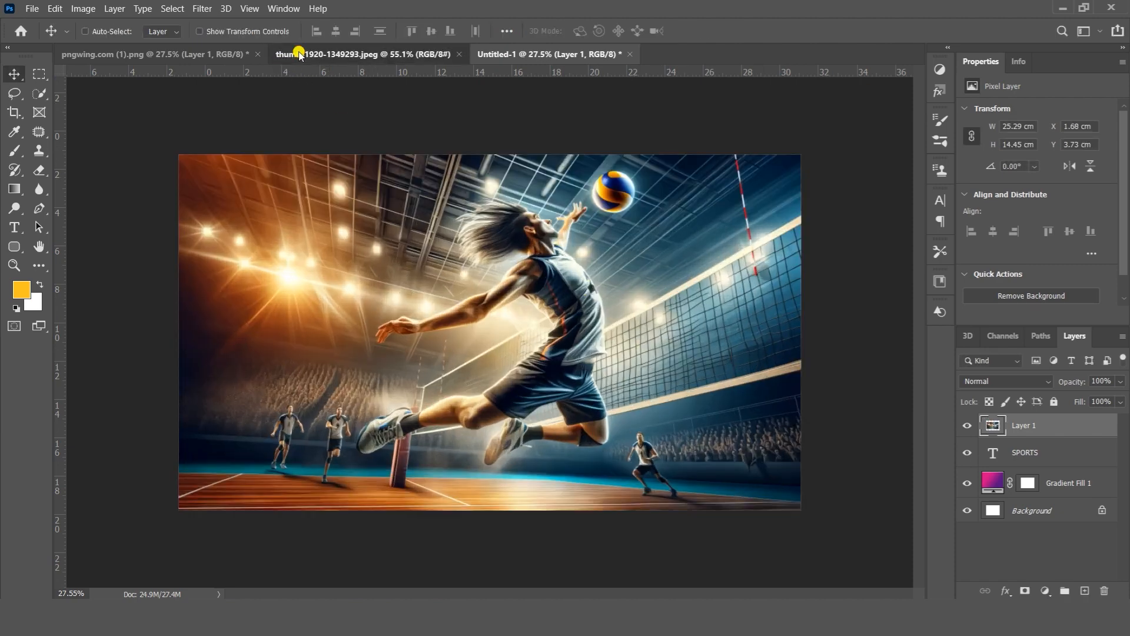
click(153, 54)
drag(523, 228, 634, 286)
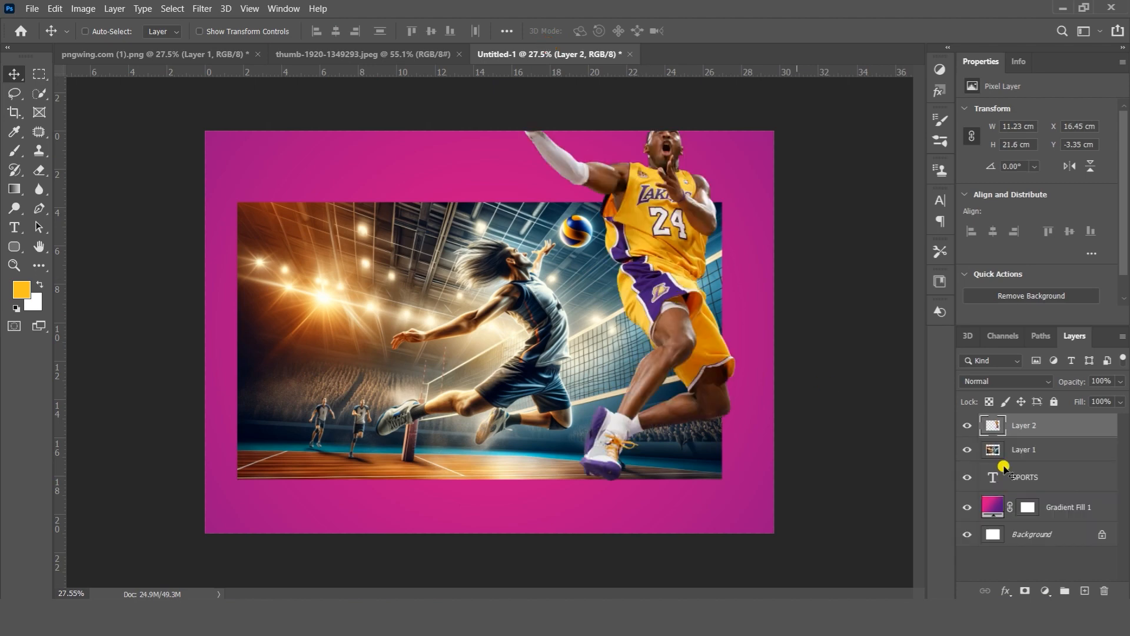
Hide the volleyball picture layer, scale the basketball player proportionally to about 74.6% and position him over the final S of SPORTS.
click(968, 450)
drag(667, 232, 665, 275)
key(ctrl+t)
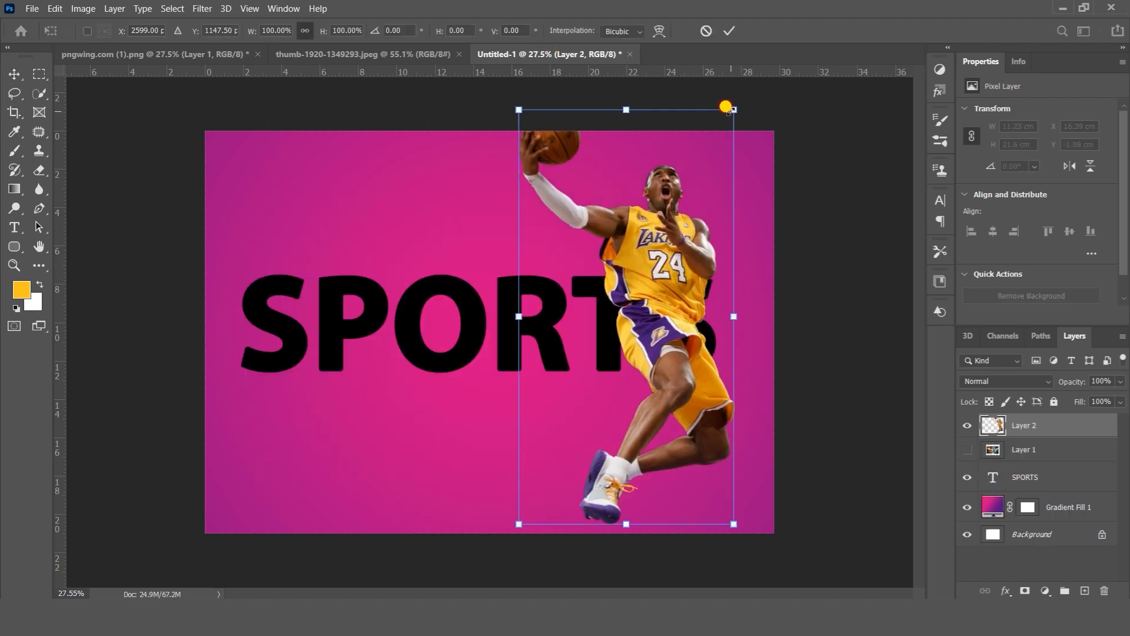
drag(730, 109, 695, 184)
drag(655, 275, 705, 253)
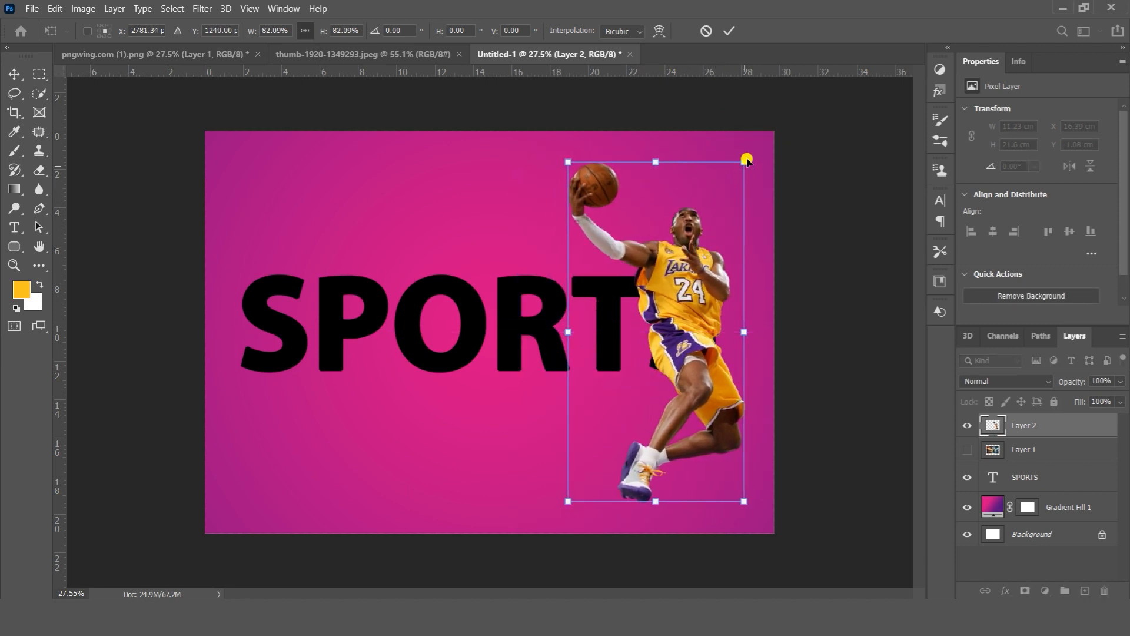
drag(745, 161, 729, 186)
mouse_move(689, 269)
mouse_down()
mouse_move(700, 253)
mouse_move(688, 286)
mouse_up()
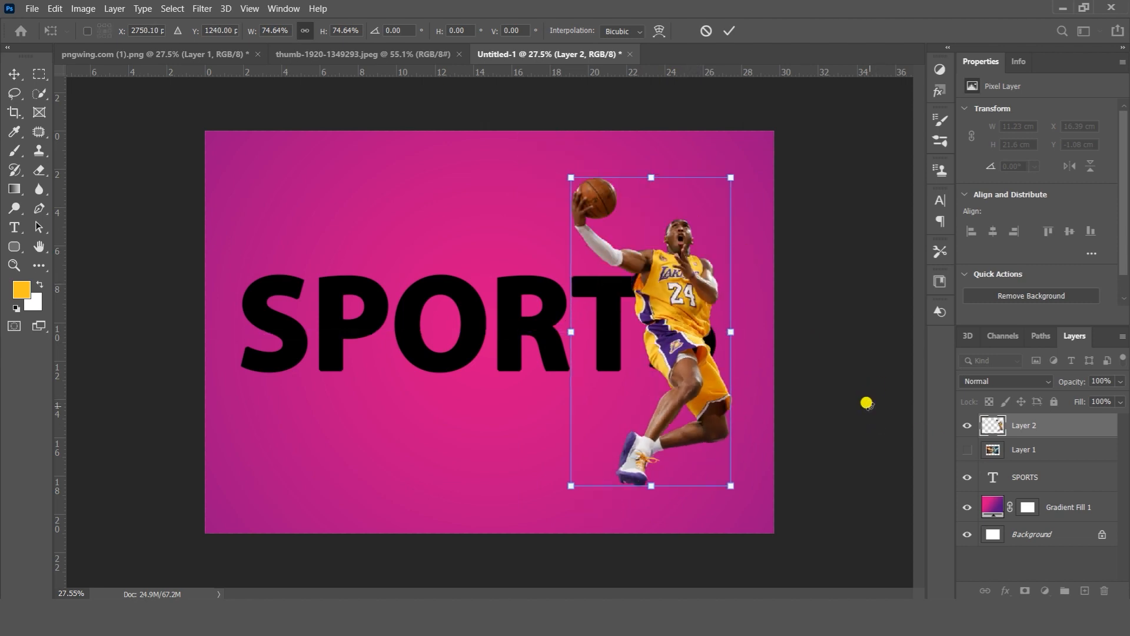
key(Return)
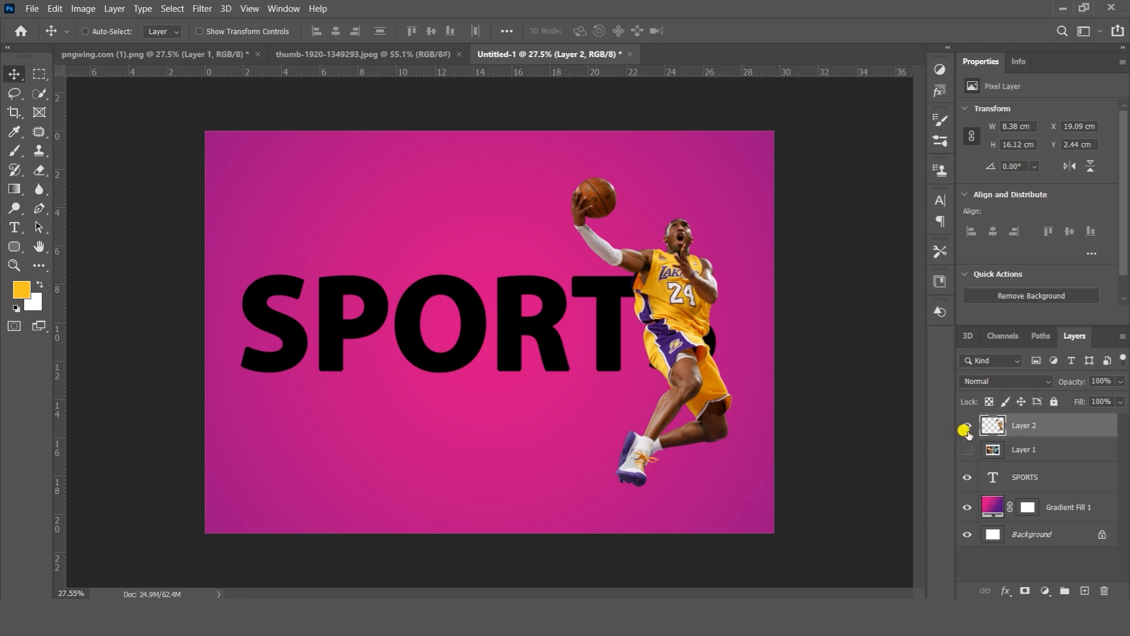
Hide the basketball player and mask the visible volleyball picture layer with a selection loaded from the SPORTS text.
click(967, 425)
key(ctrl+plus)
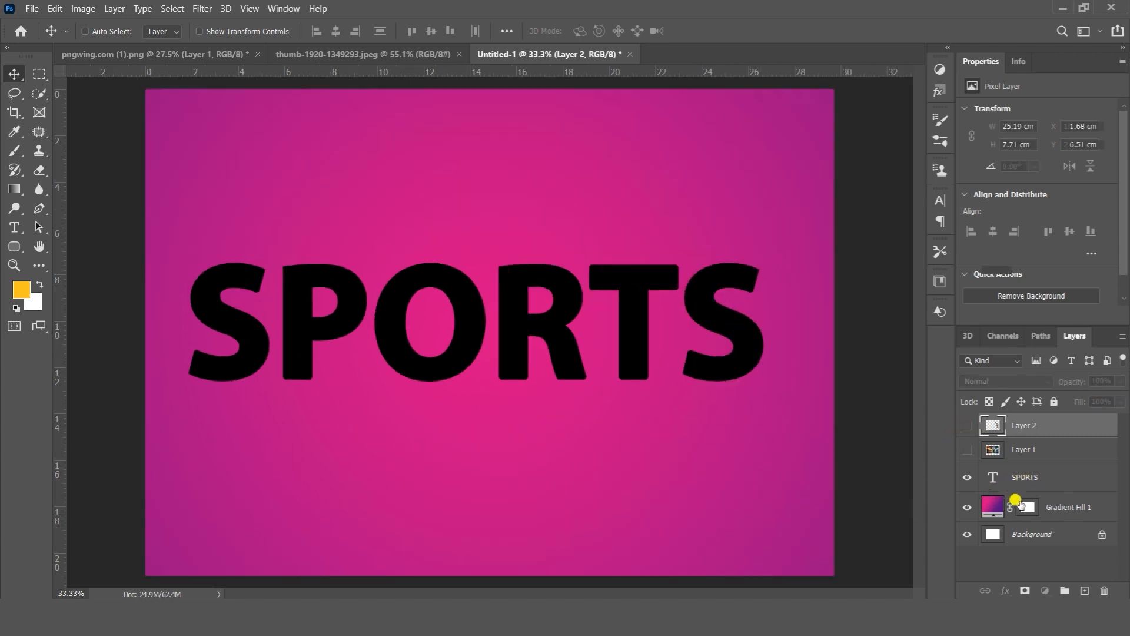
click(990, 482)
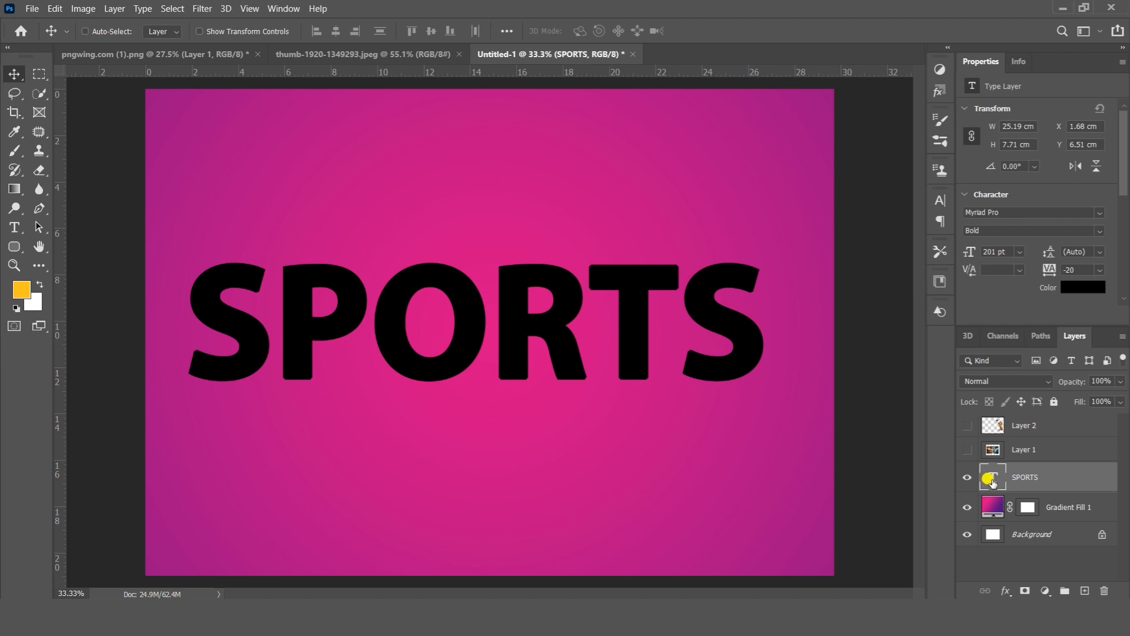
key(ctrl)
ctrl+click(993, 480)
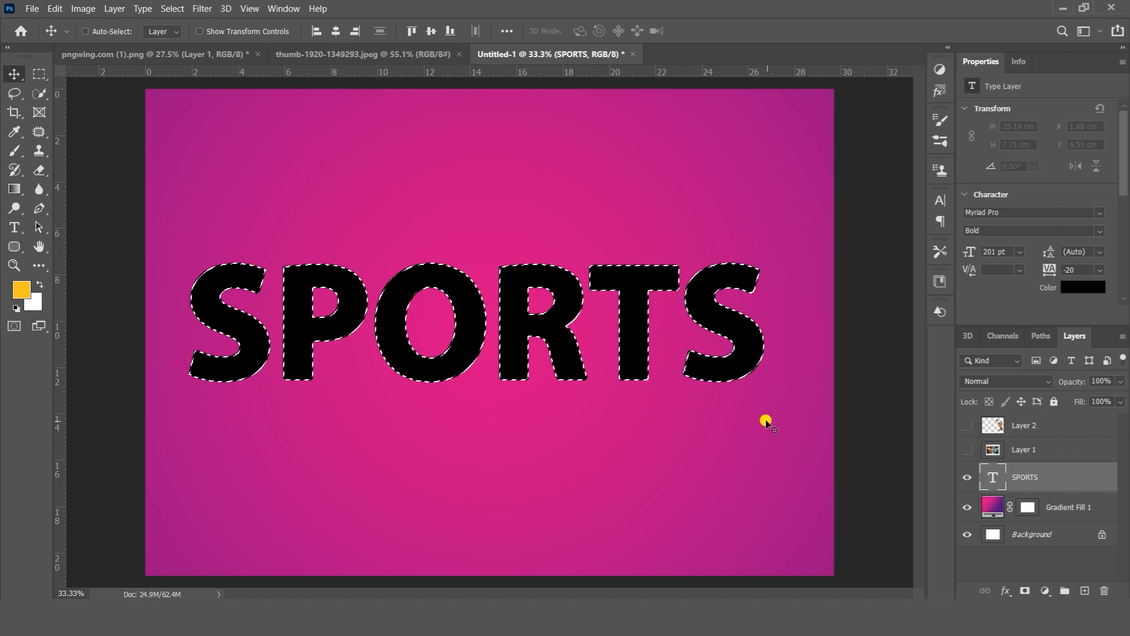
click(968, 450)
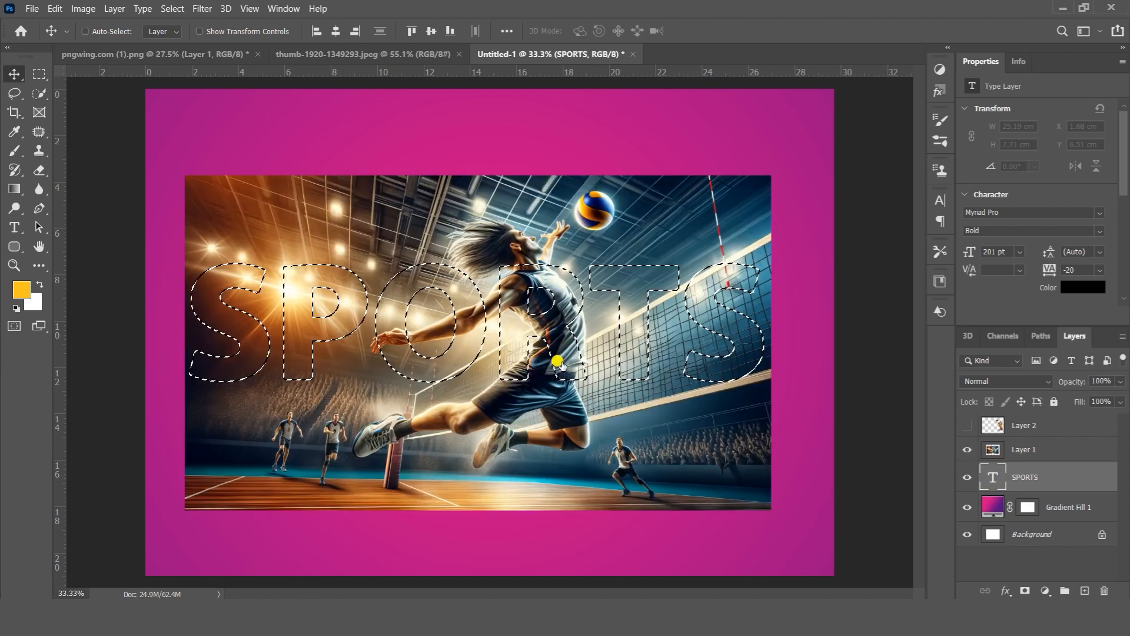
click(1037, 451)
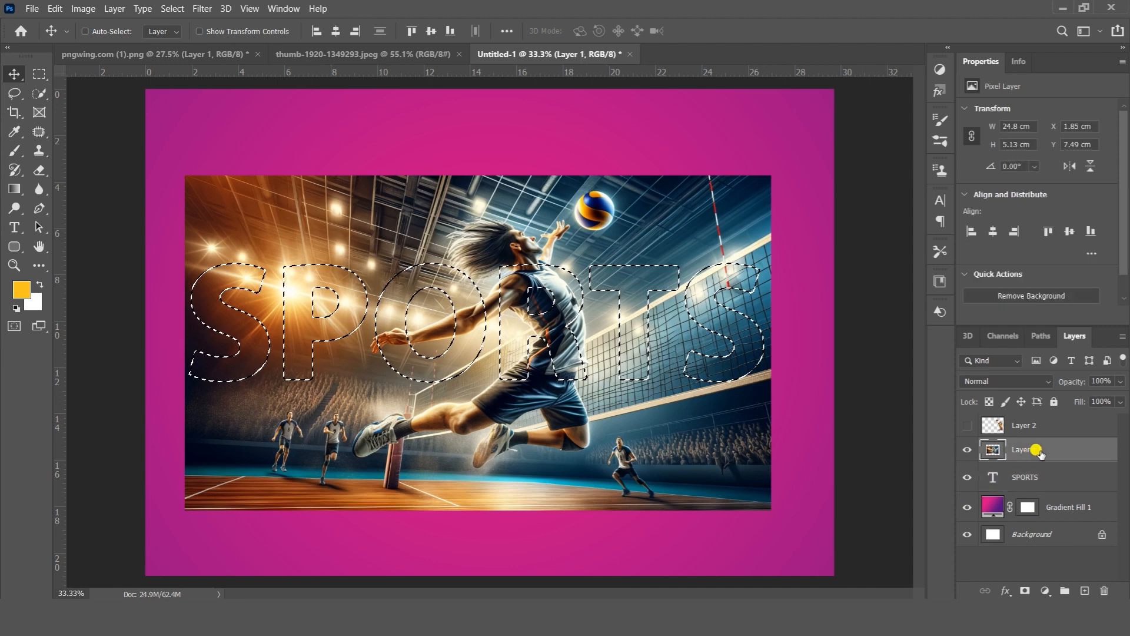
click(1025, 591)
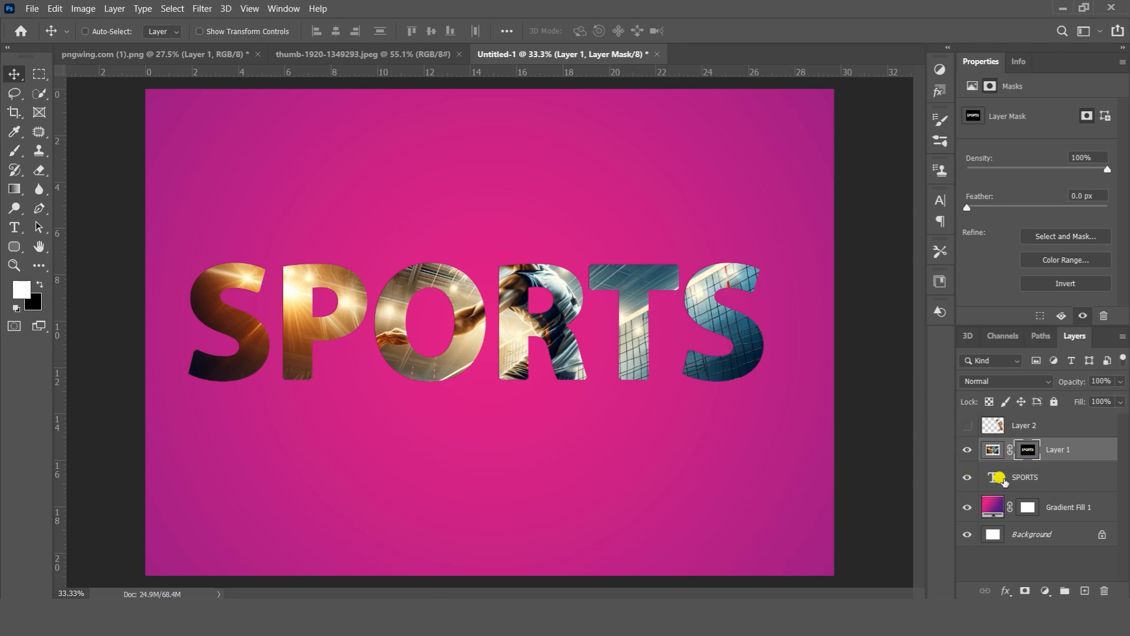
Show the basketball player layer again and mask it with a selection loaded from the SPORTS text.
ctrl+click(991, 479)
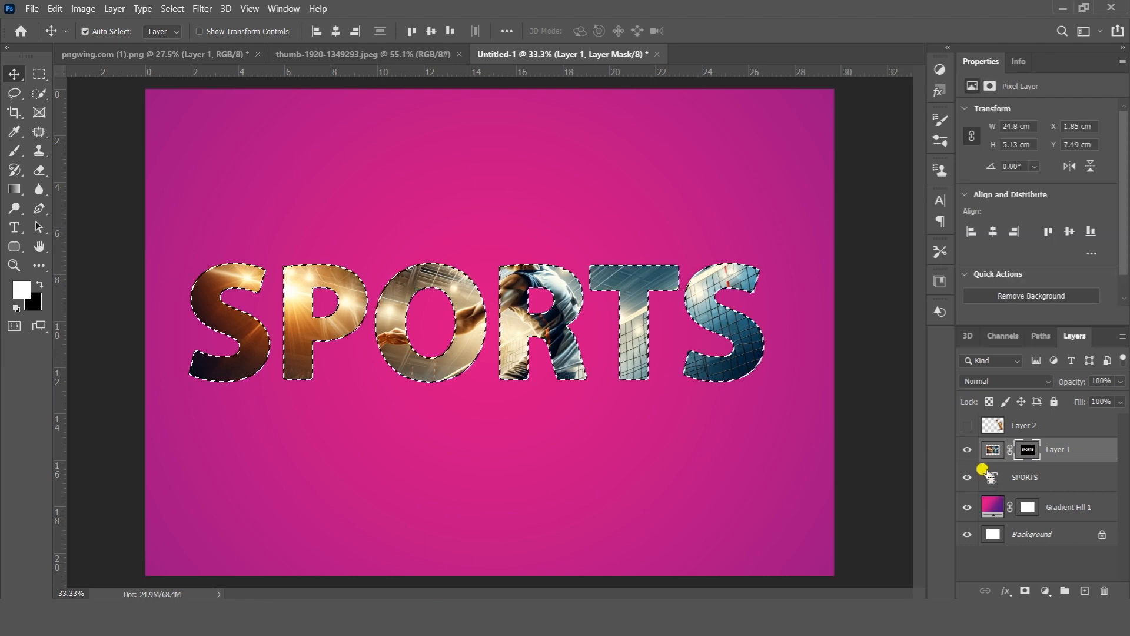
click(968, 425)
click(1022, 428)
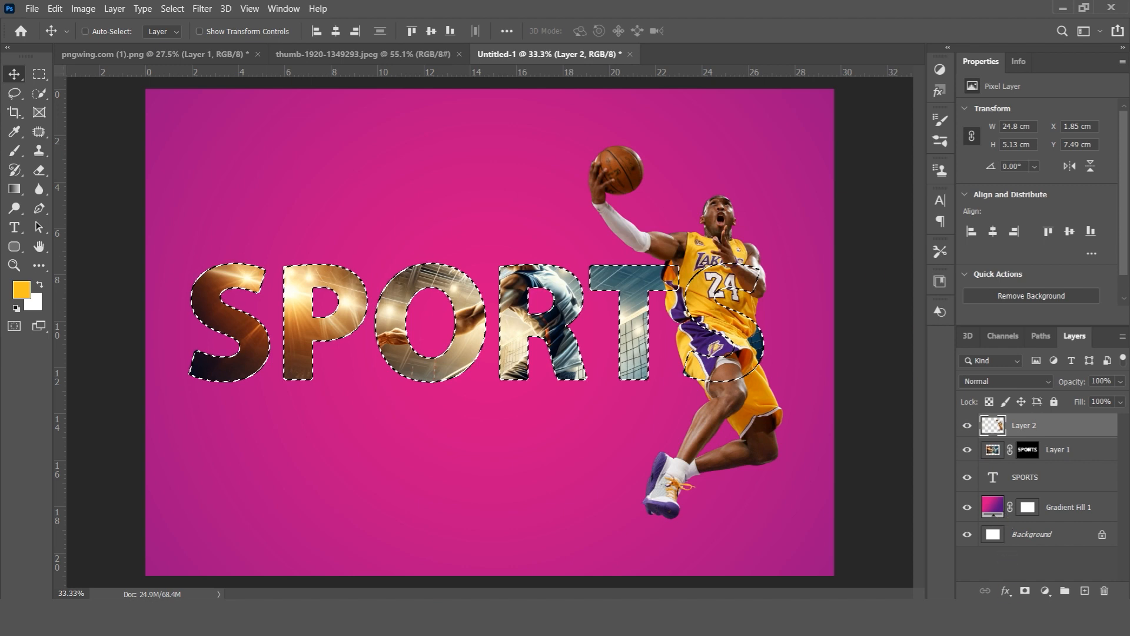
click(1016, 591)
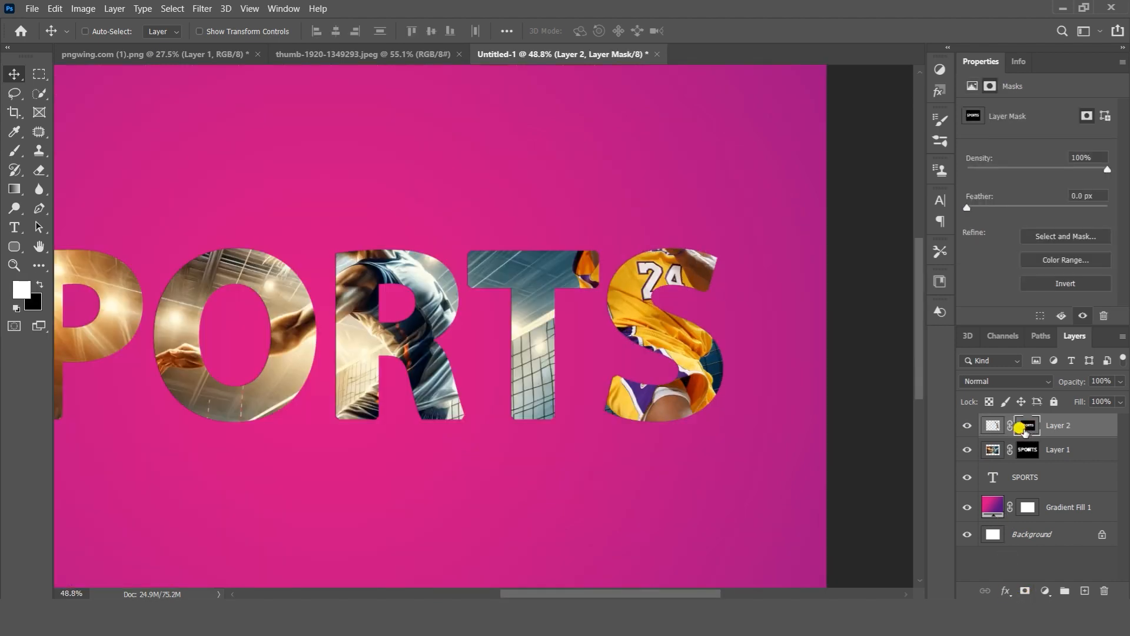
Paint white on the player layer's mask with a 175 px, 100% hardness brush to reveal his upper body, ball and legs outside the S.
key(b)
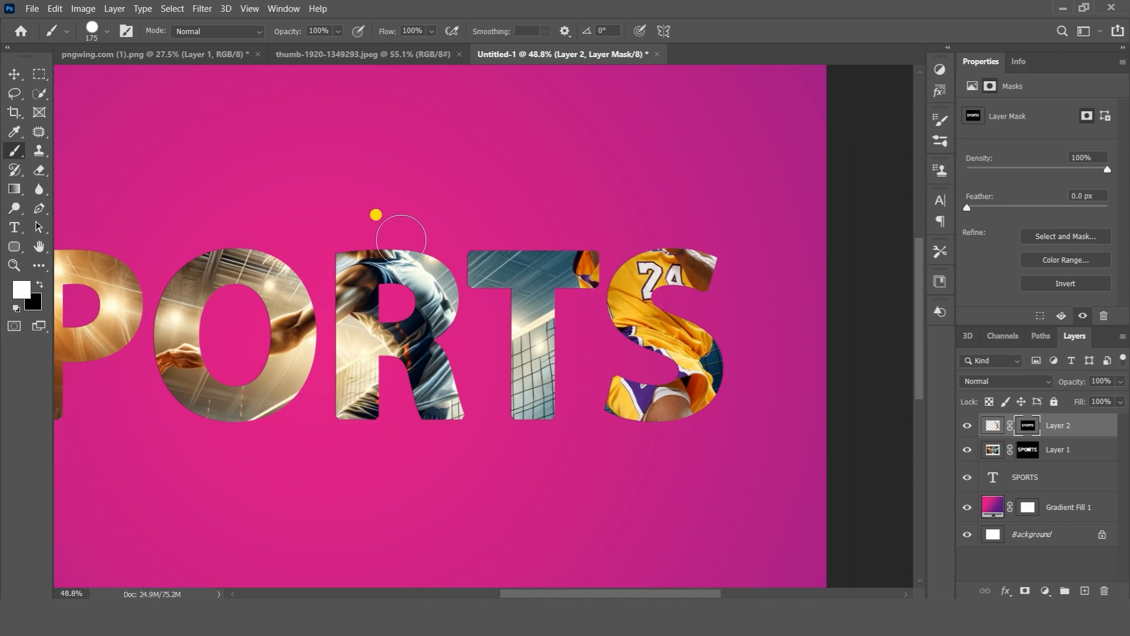
right_click(409, 235)
click(584, 307)
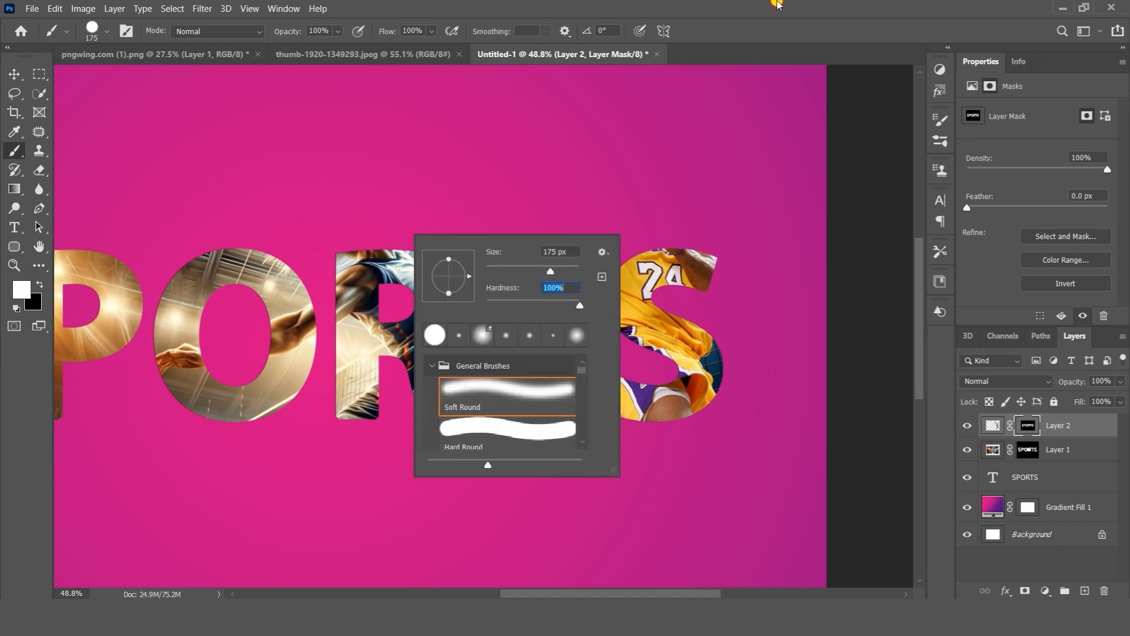
click(777, 28)
mouse_move(607, 280)
mouse_down()
mouse_move(583, 231)
mouse_move(556, 220)
mouse_move(575, 235)
mouse_move(564, 235)
mouse_move(505, 194)
mouse_move(517, 216)
mouse_move(493, 199)
mouse_move(491, 188)
mouse_move(538, 232)
mouse_move(558, 233)
mouse_move(467, 142)
mouse_move(556, 140)
mouse_move(554, 159)
mouse_move(510, 133)
mouse_up()
mouse_move(667, 251)
mouse_down()
mouse_move(641, 230)
mouse_move(660, 227)
mouse_move(632, 234)
mouse_move(699, 243)
mouse_move(730, 285)
mouse_move(661, 241)
mouse_move(623, 146)
mouse_up()
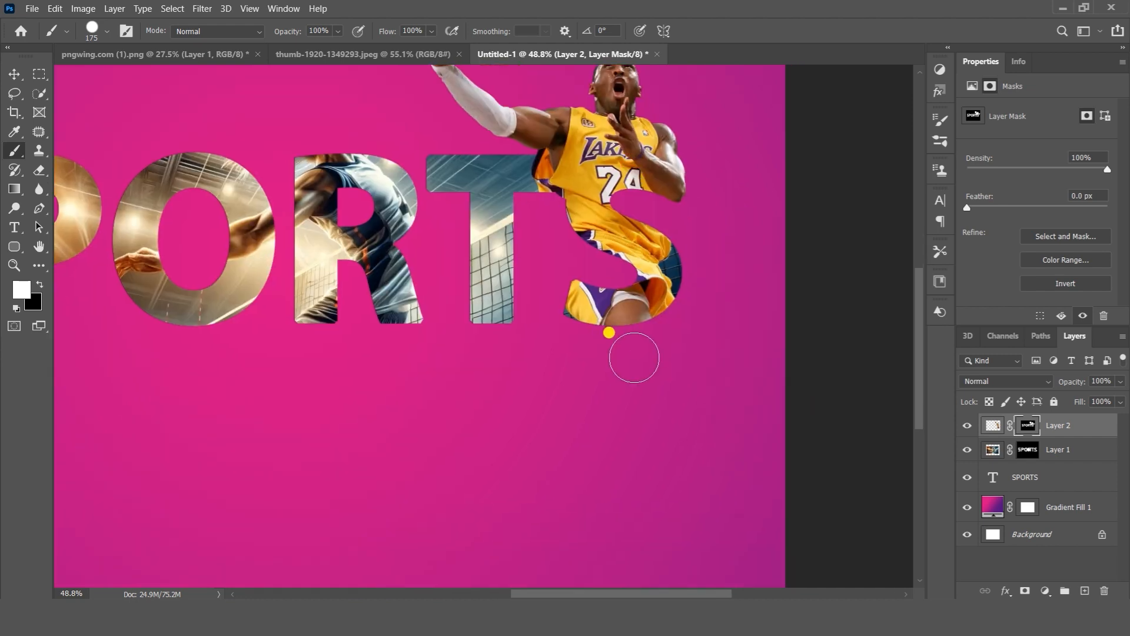
mouse_move(633, 354)
mouse_down()
mouse_move(587, 331)
mouse_move(684, 326)
mouse_move(661, 333)
mouse_move(675, 357)
mouse_move(567, 398)
mouse_move(605, 374)
mouse_move(637, 428)
mouse_move(666, 405)
mouse_move(706, 431)
mouse_move(553, 434)
mouse_move(532, 532)
mouse_move(558, 527)
mouse_move(564, 456)
mouse_move(610, 405)
mouse_move(515, 487)
mouse_move(555, 541)
mouse_up()
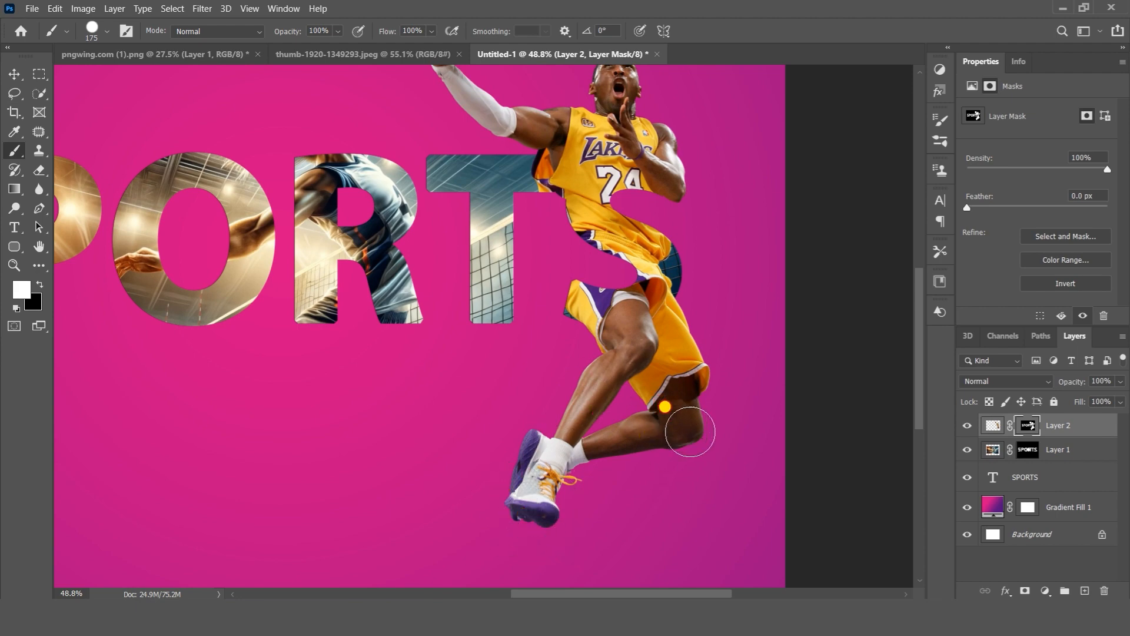
drag(571, 265, 593, 379)
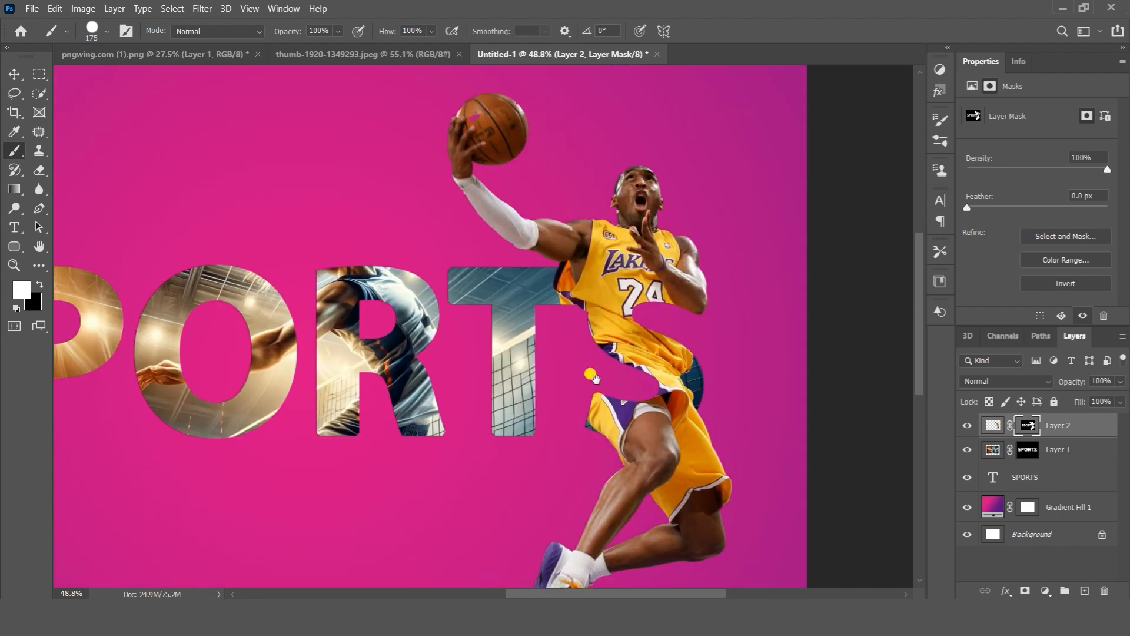
Make the SPORTS text the topmost layer and give it a white 8 px stroke positioned inside.
key(ctrl+minus)
key(v)
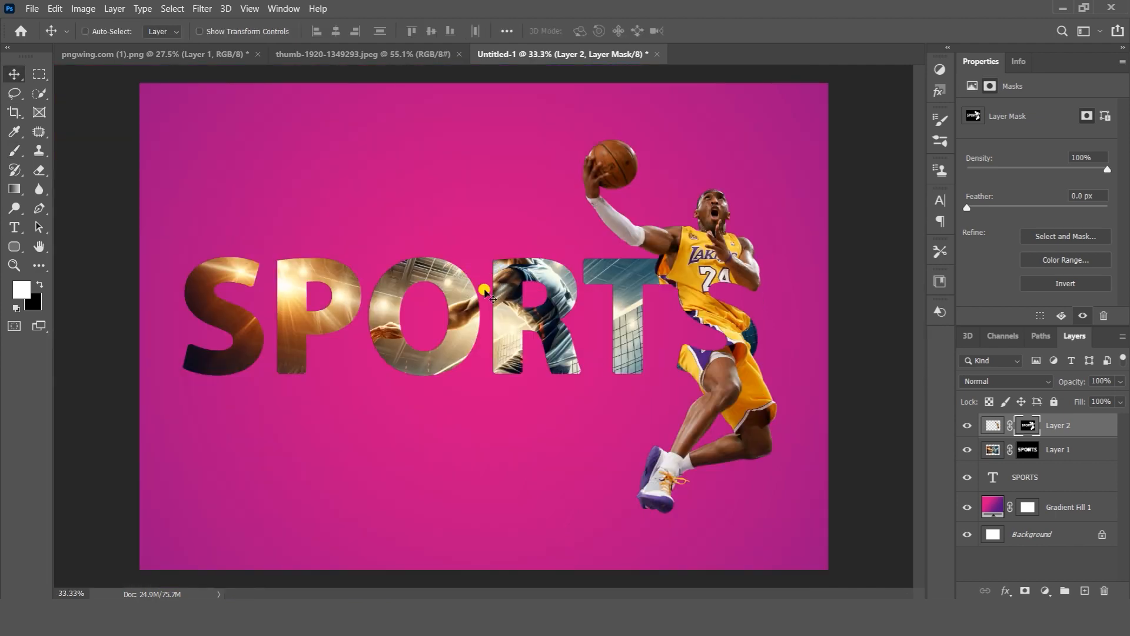
drag(1031, 478, 1048, 426)
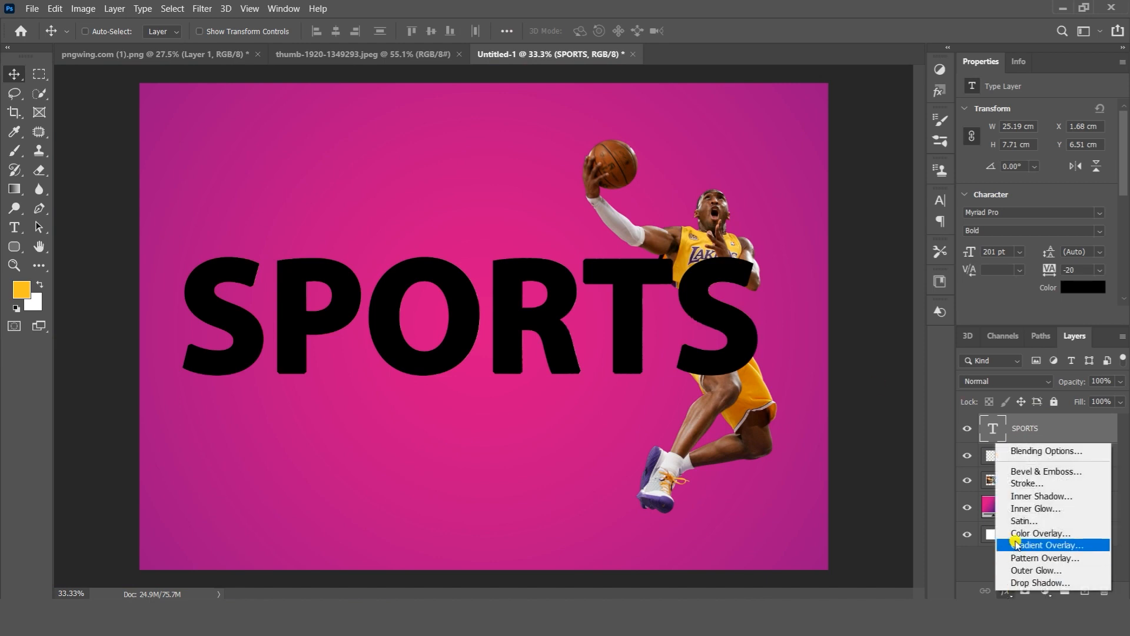
click(1031, 483)
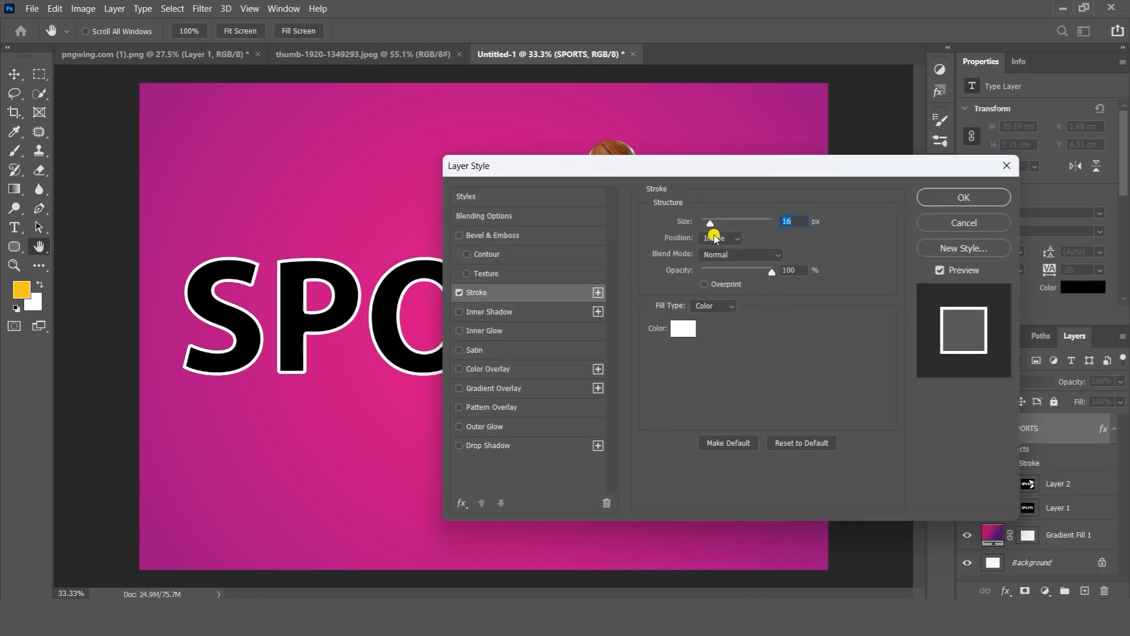
drag(698, 175, 810, 183)
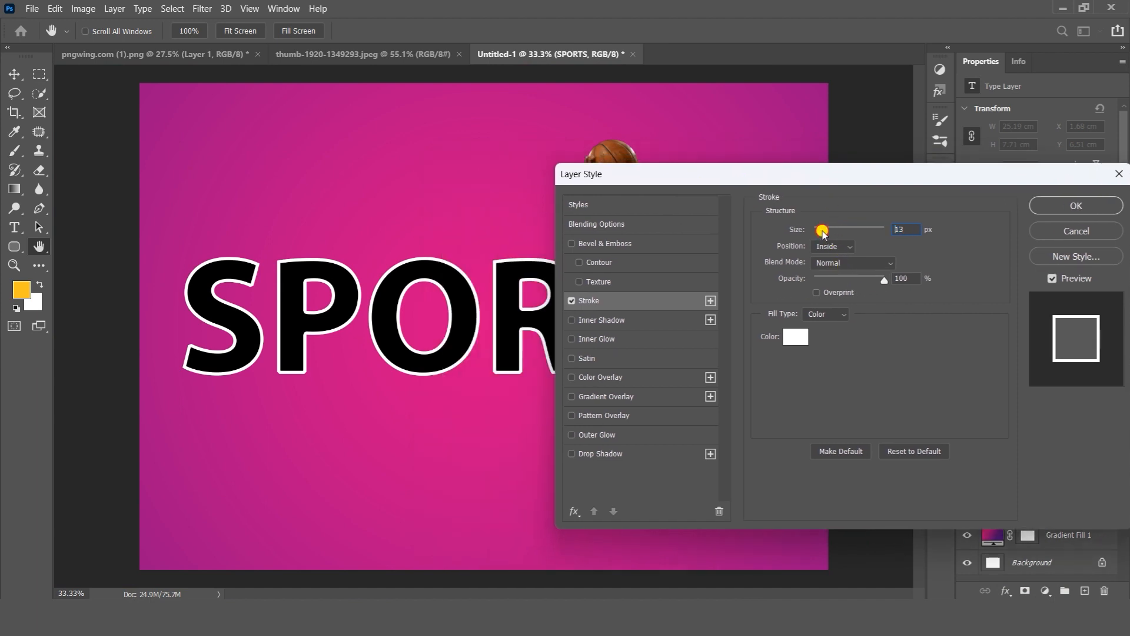
drag(823, 232, 821, 232)
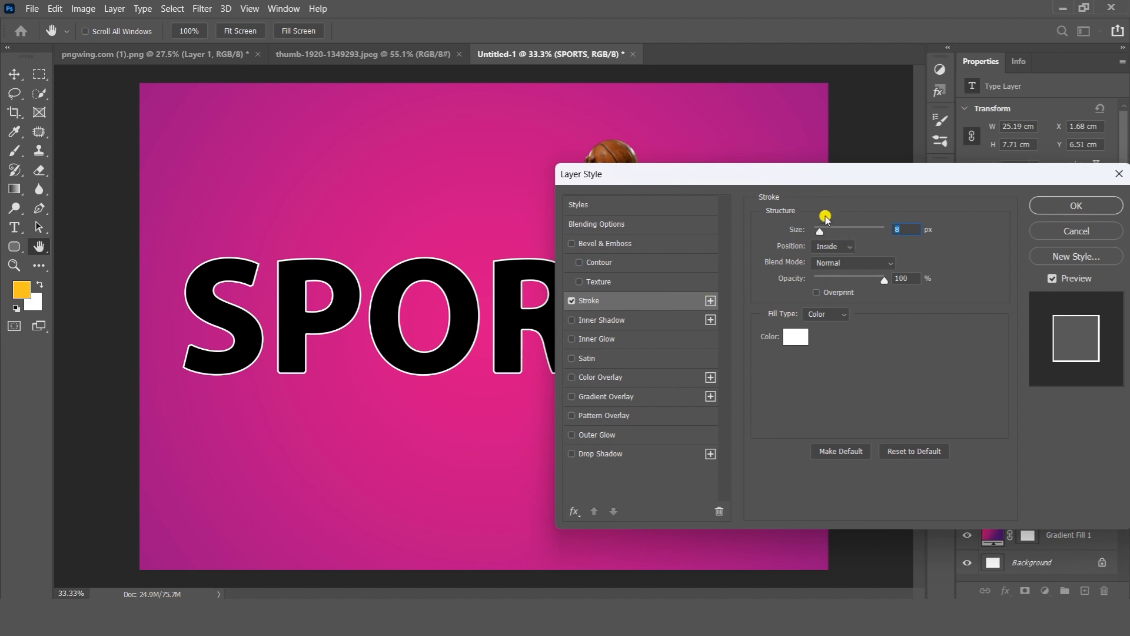
click(844, 246)
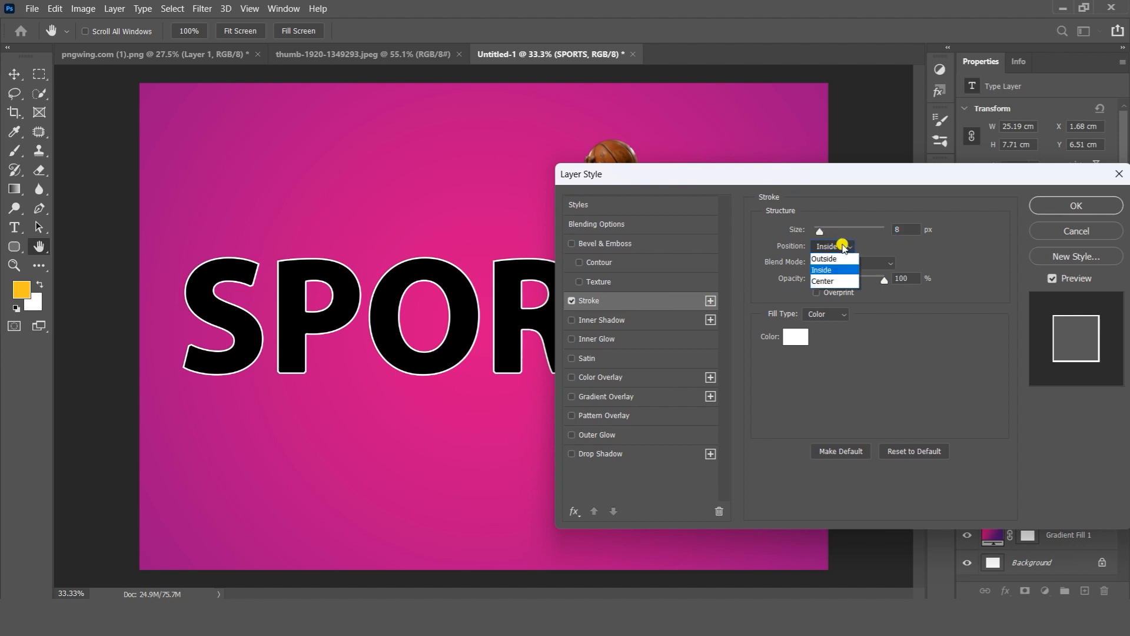
click(836, 265)
click(1057, 206)
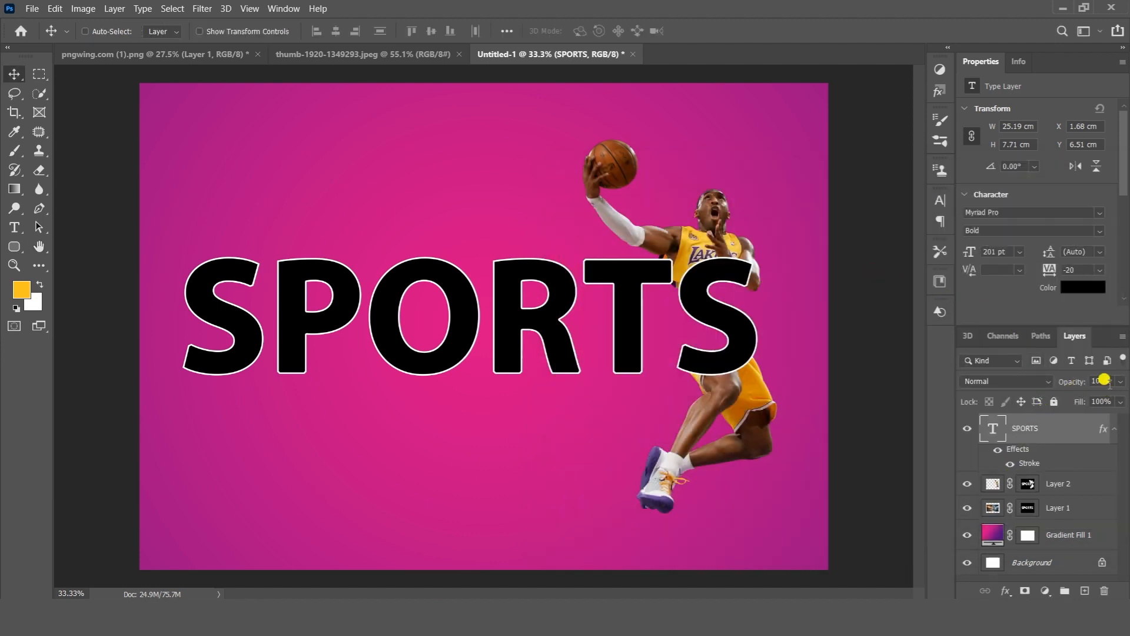
Set the SPORTS text layer's fill to 0% and its stroke size to 16 px.
click(1121, 382)
mouse_move(1094, 400)
mouse_down()
mouse_move(1074, 399)
mouse_move(1122, 403)
mouse_move(1017, 428)
mouse_move(1037, 435)
mouse_up()
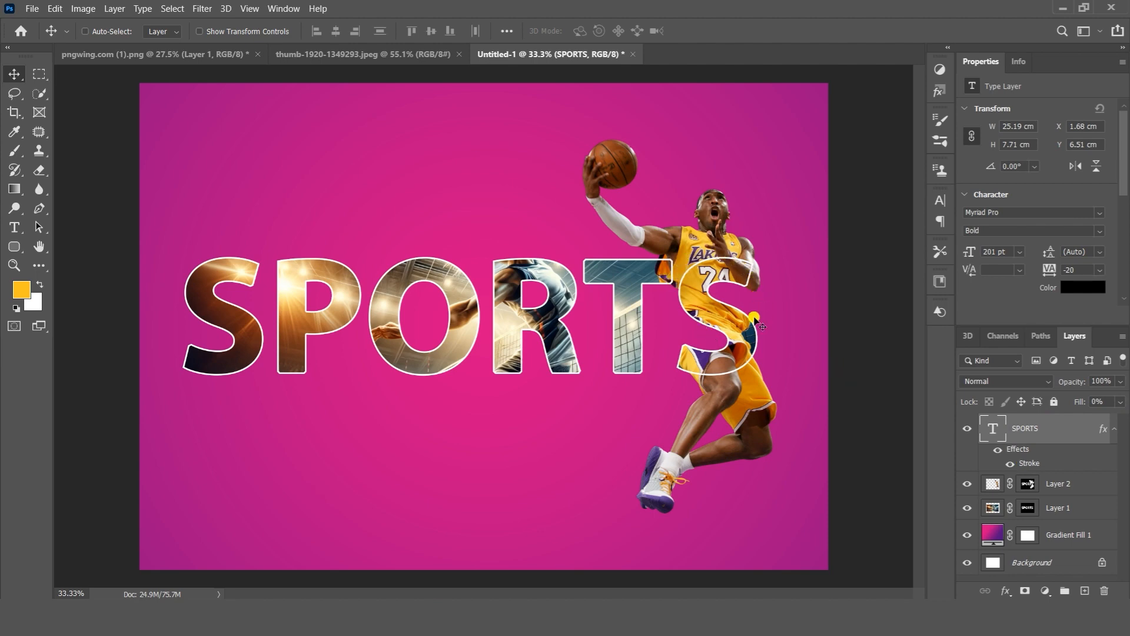
scroll(708, 300, up, 2)
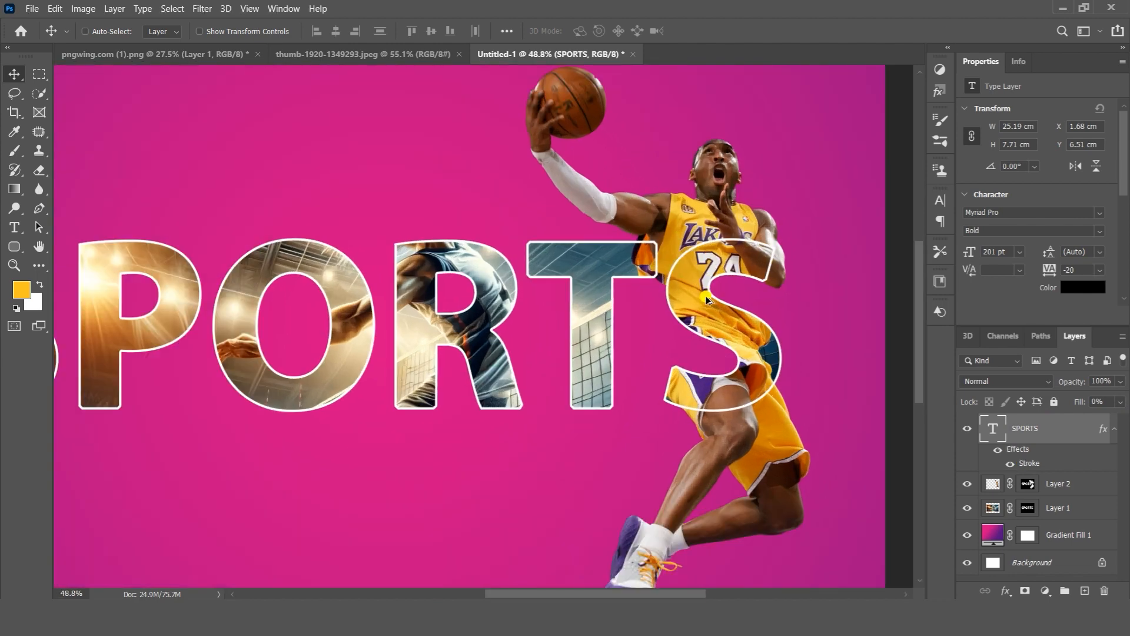
scroll(713, 274, up, 2)
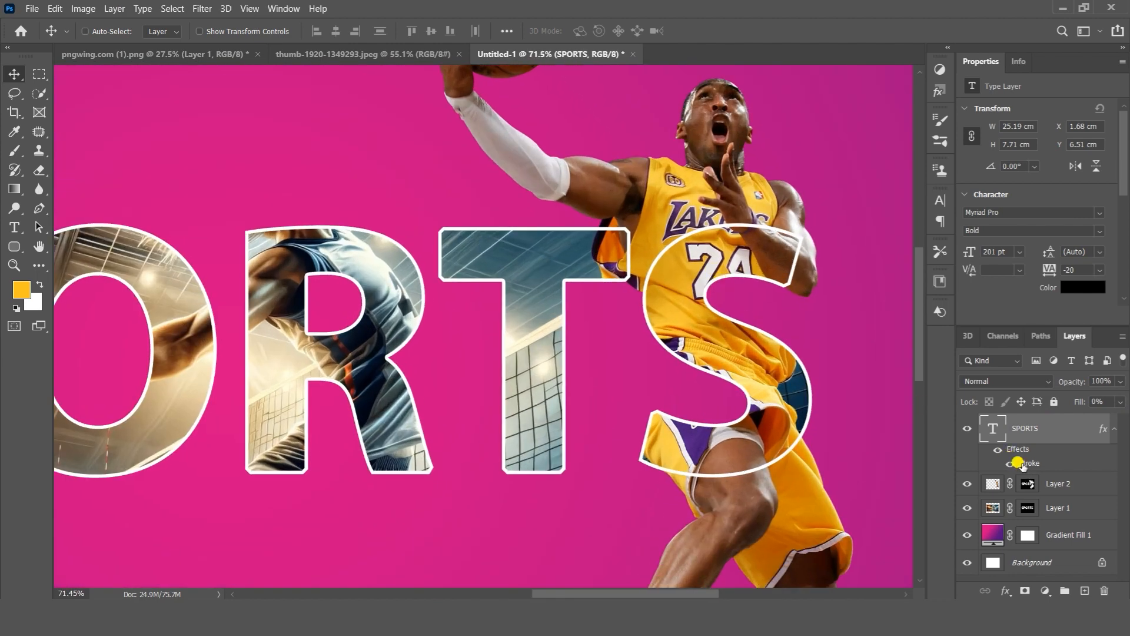
drag(840, 177, 917, 221)
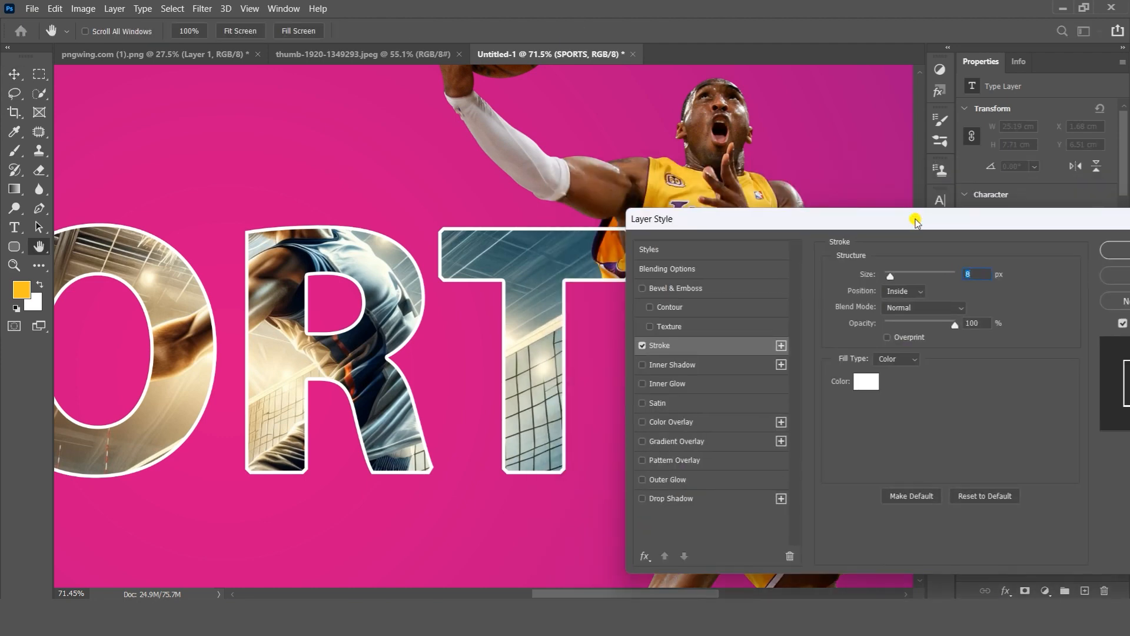
drag(892, 275, 895, 275)
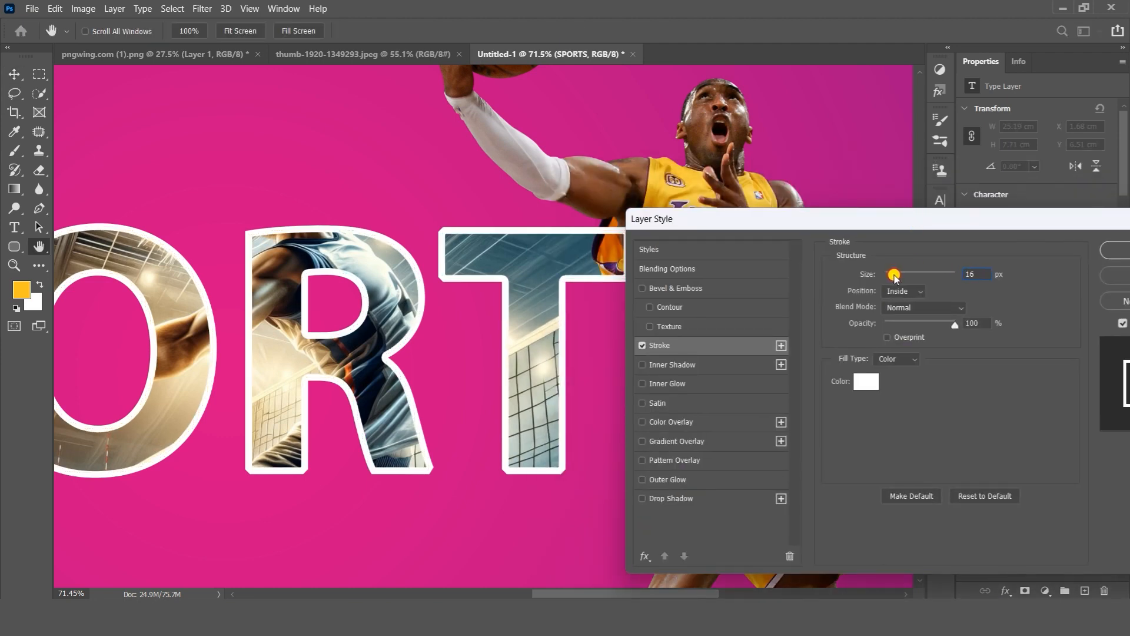
click(1113, 251)
Add a black Multiply inner shadow to the SPORTS text layer with 100% opacity, 41 px distance and 98 px size.
drag(705, 263, 527, 270)
scroll(548, 266, up, 2)
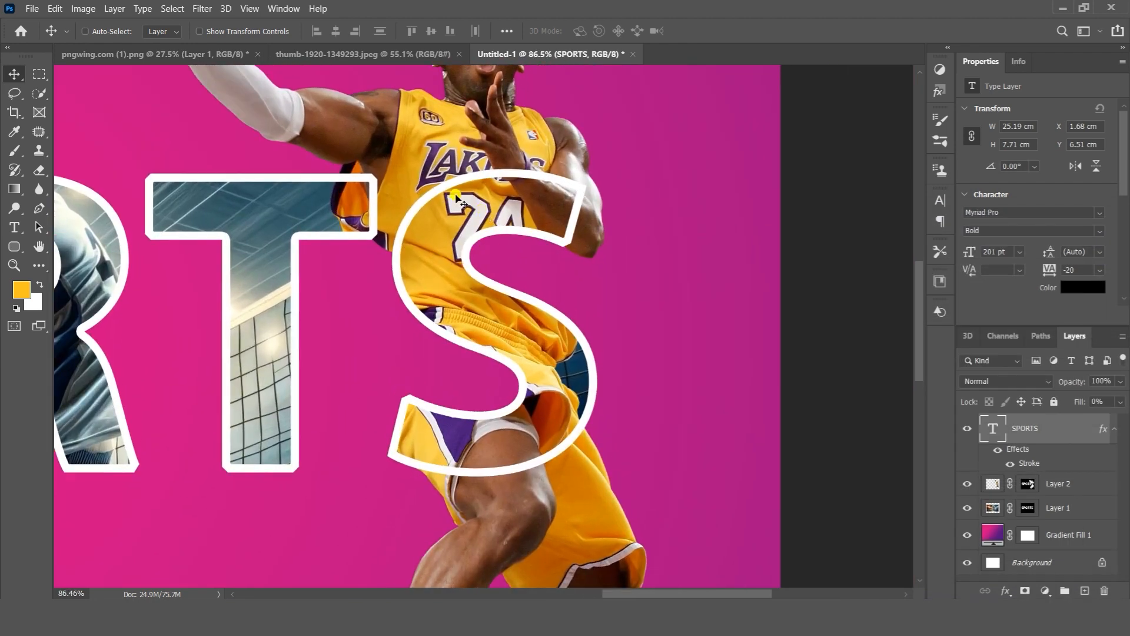
double_click(1021, 463)
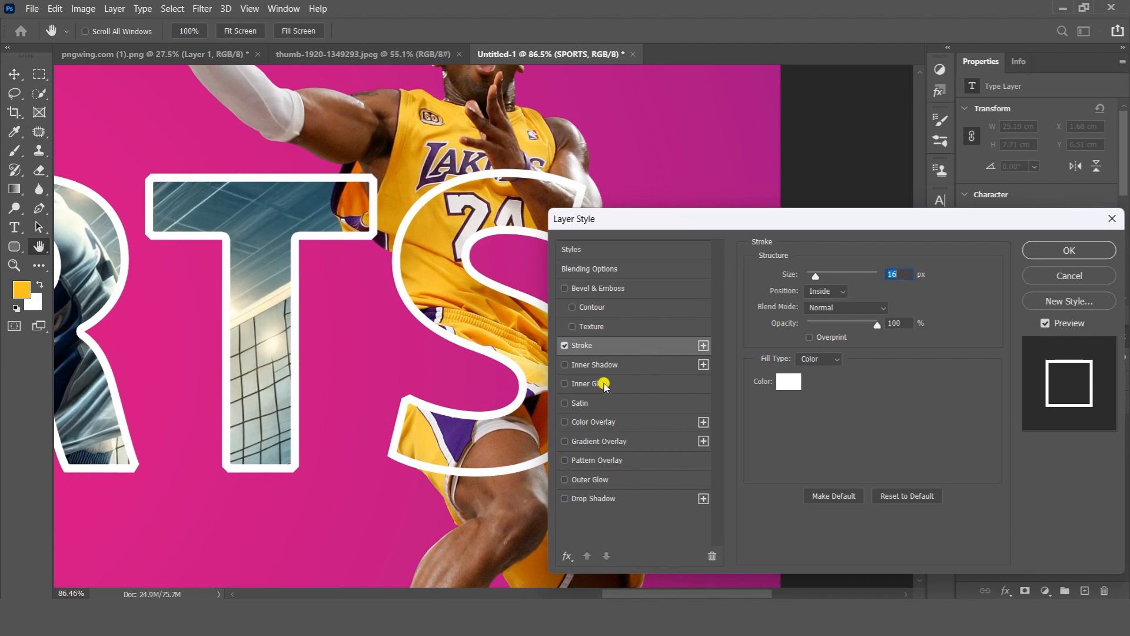
click(594, 365)
drag(655, 229, 724, 203)
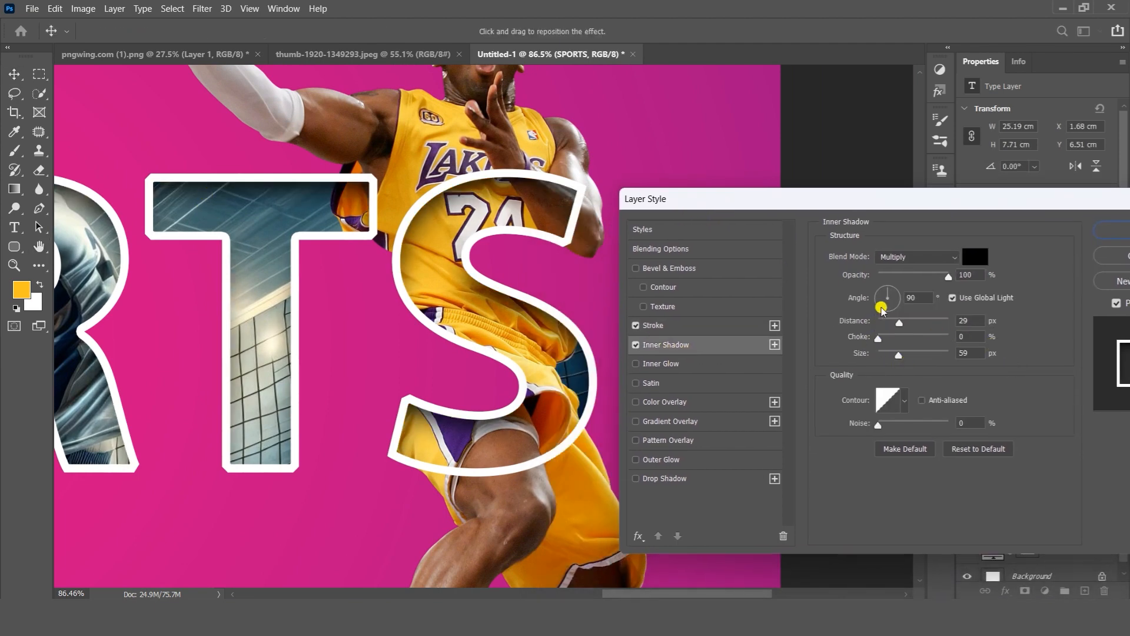
drag(943, 277, 949, 290)
drag(898, 357, 911, 358)
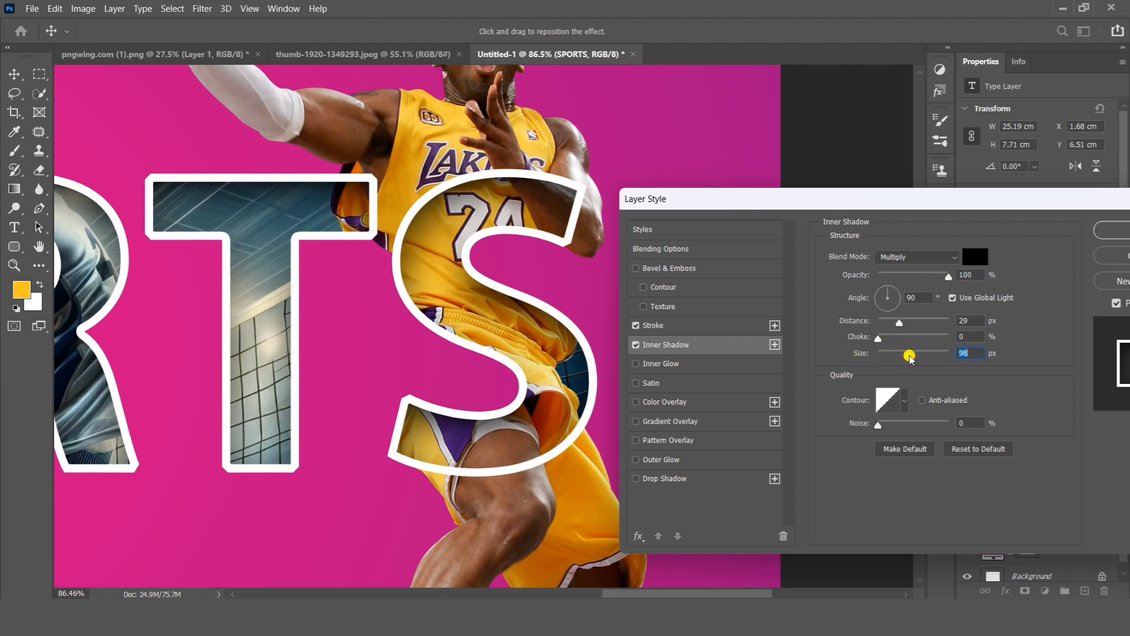
click(904, 324)
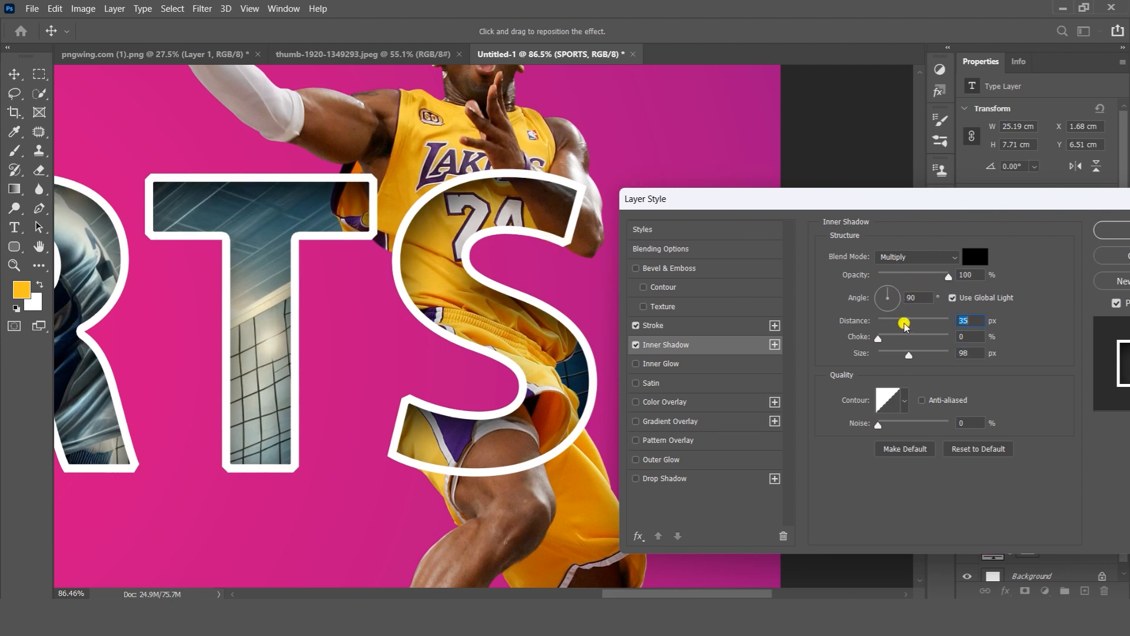
drag(905, 324, 910, 325)
click(1110, 231)
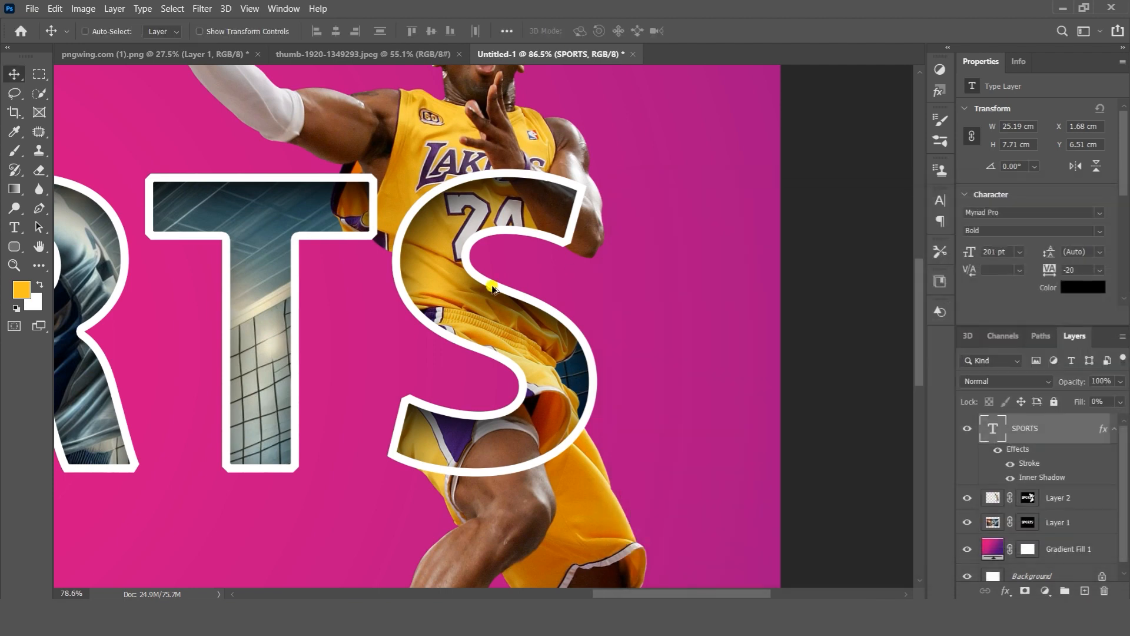
Add a black Multiply drop shadow to the SPORTS text layer with 18 px distance and 4% spread, fine-tuning its opacity and size.
scroll(490, 334, down, 2)
scroll(490, 335, up, 3)
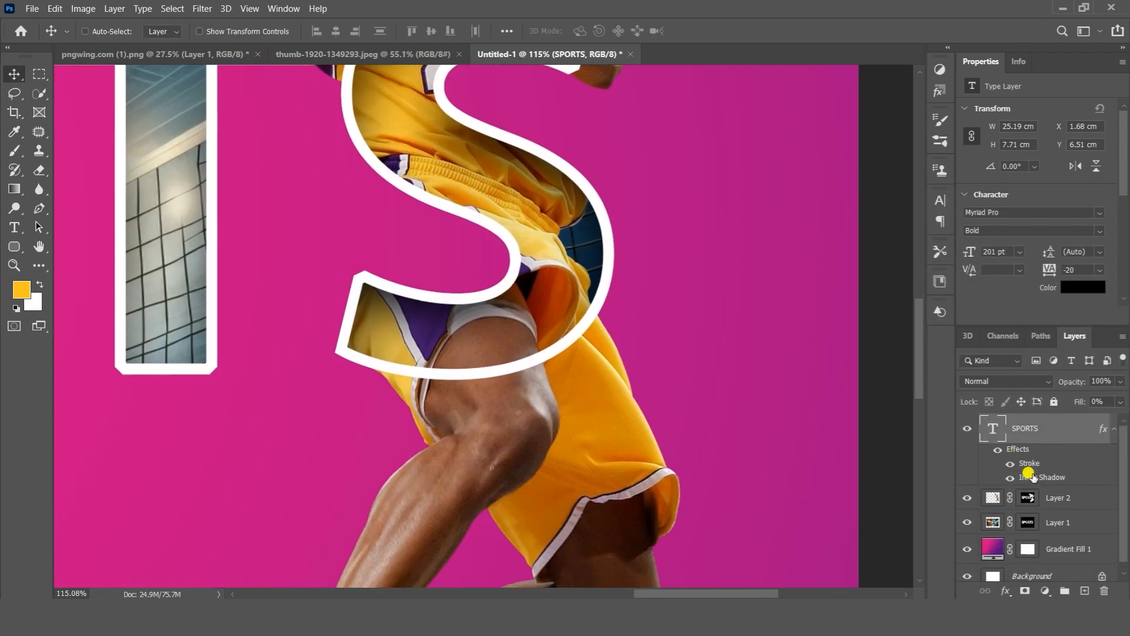
click(587, 480)
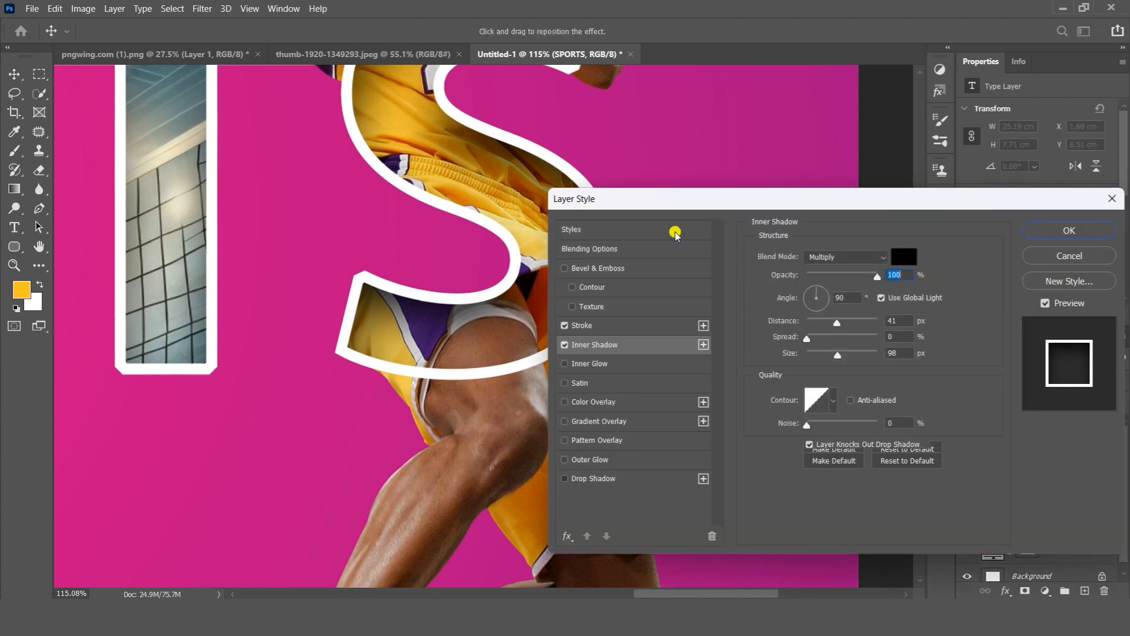
drag(677, 203, 763, 195)
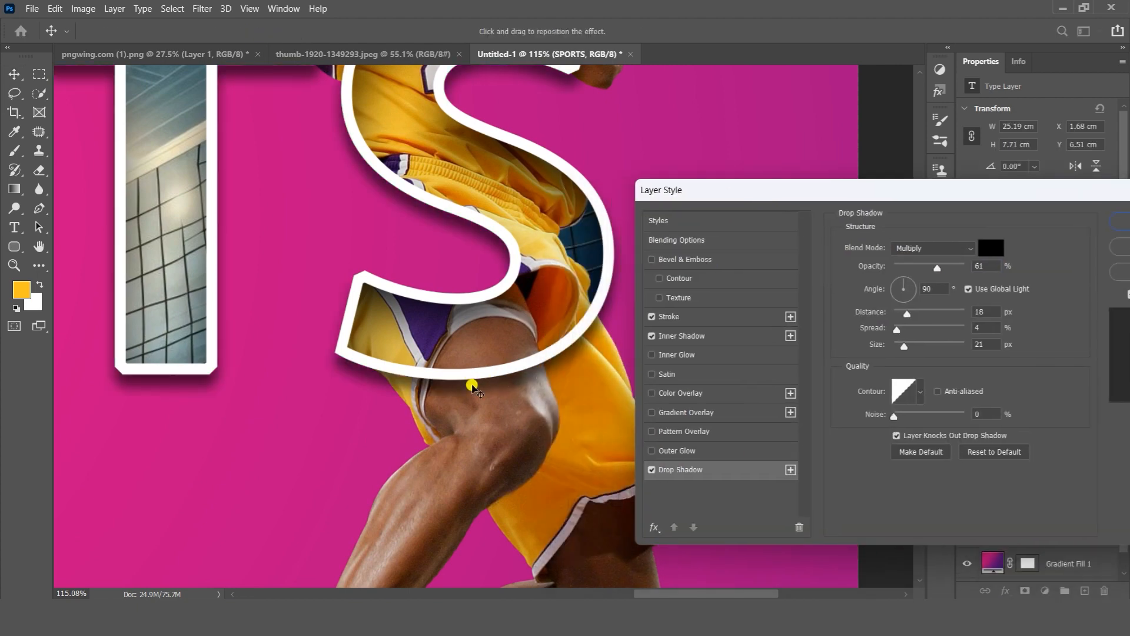
drag(932, 268, 935, 268)
drag(904, 346, 905, 349)
click(1122, 222)
key(ctrl+0)
Create a new empty layer directly above Gradient Fill 1.
scroll(681, 315, up, 1)
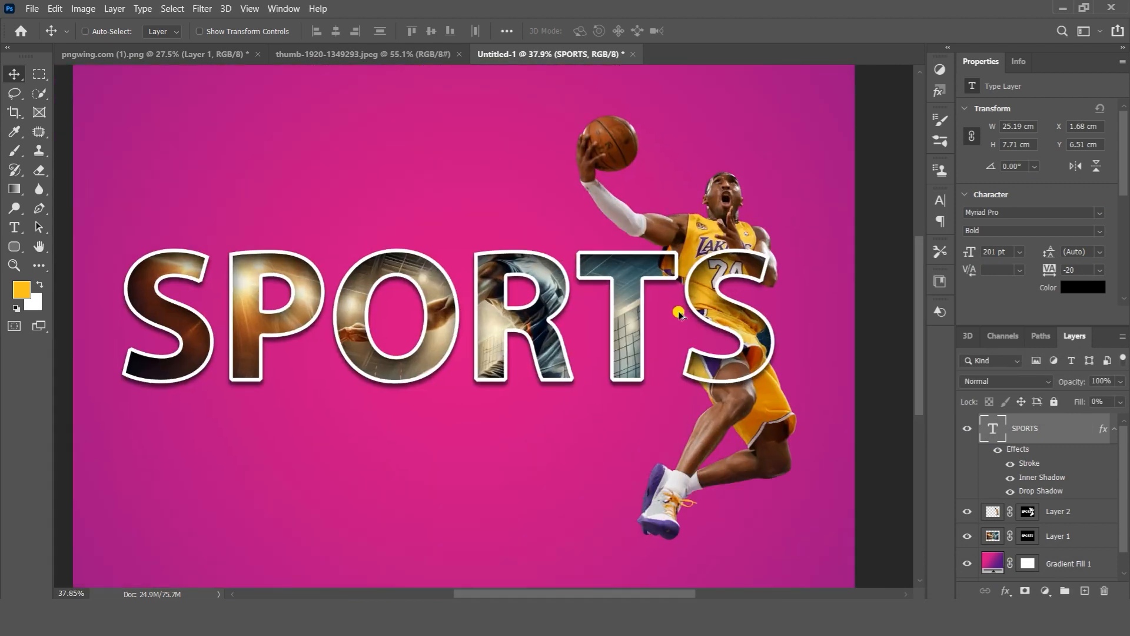
drag(640, 339, 632, 293)
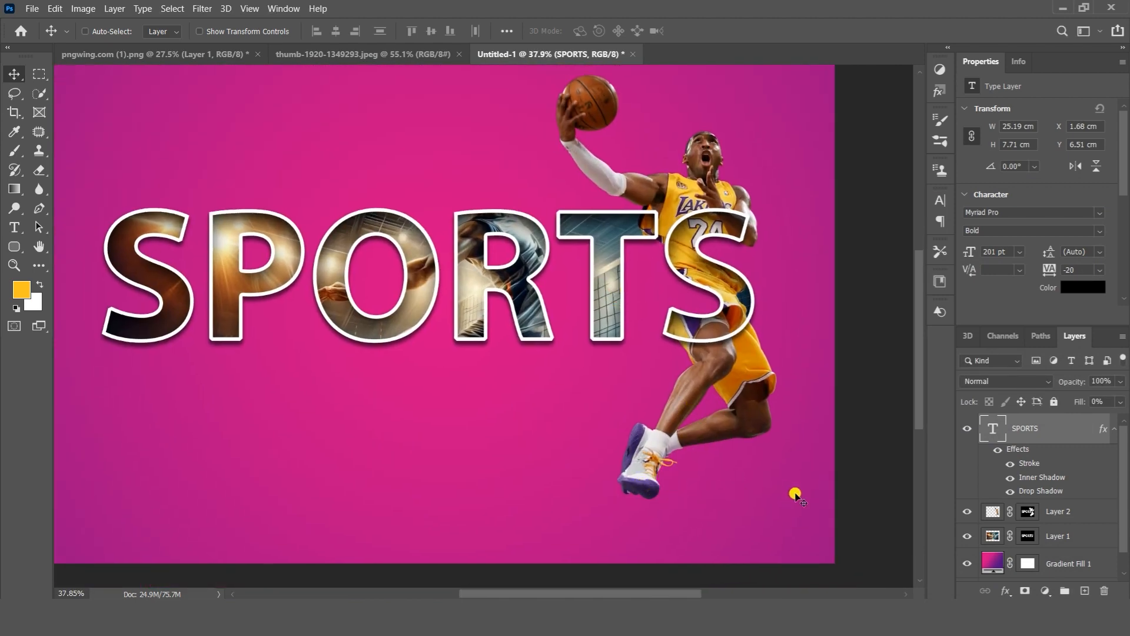
drag(583, 386, 520, 358)
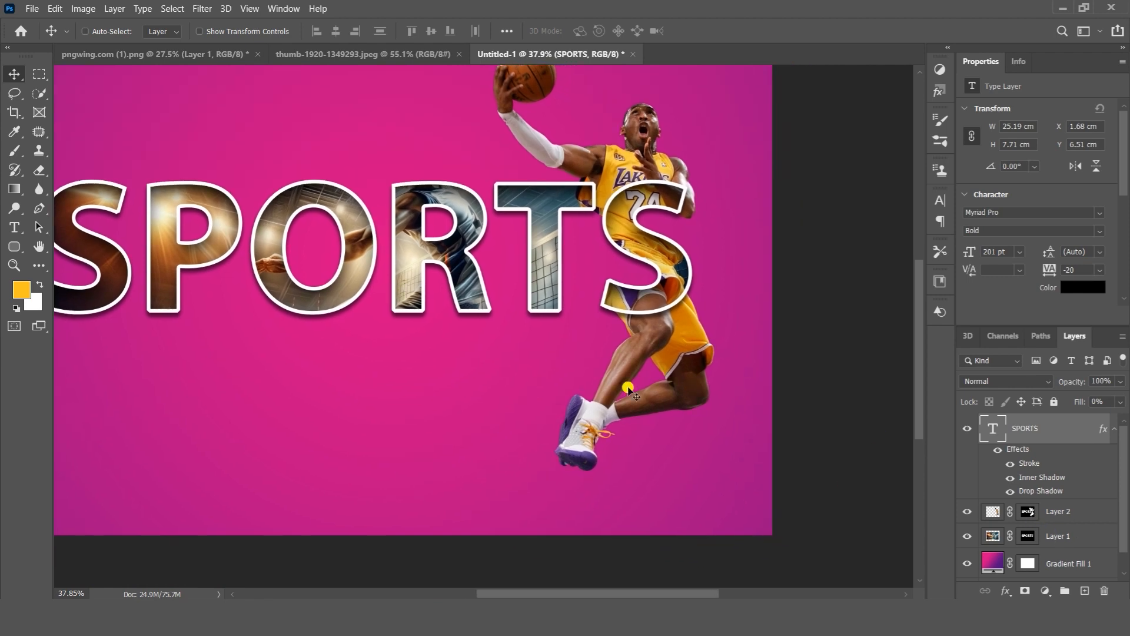
scroll(995, 518, down, 1)
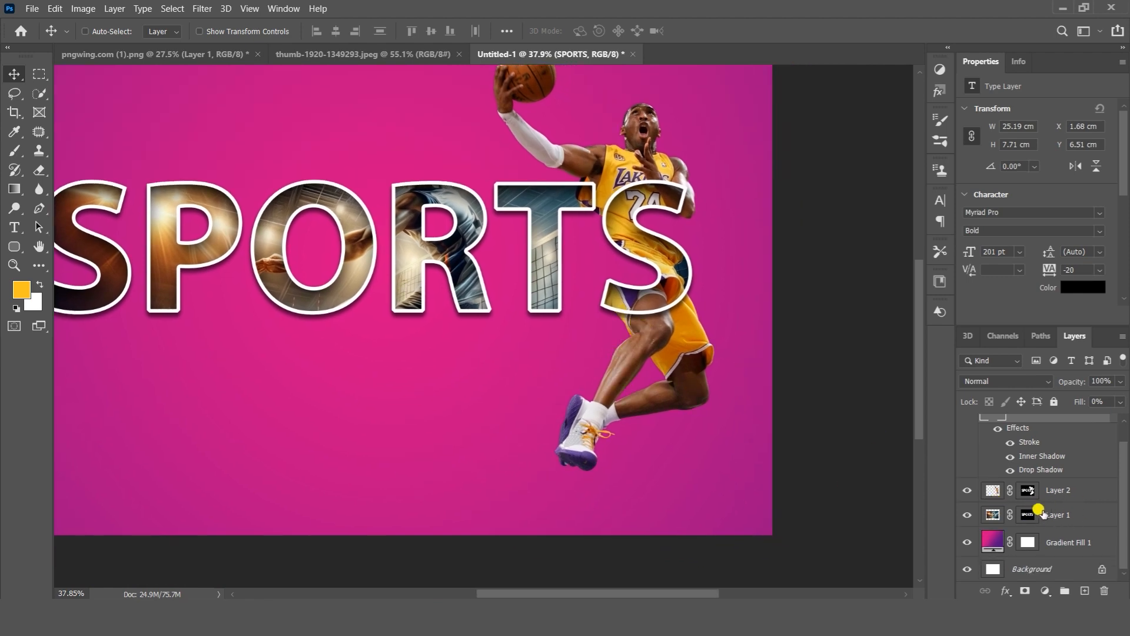
click(1025, 521)
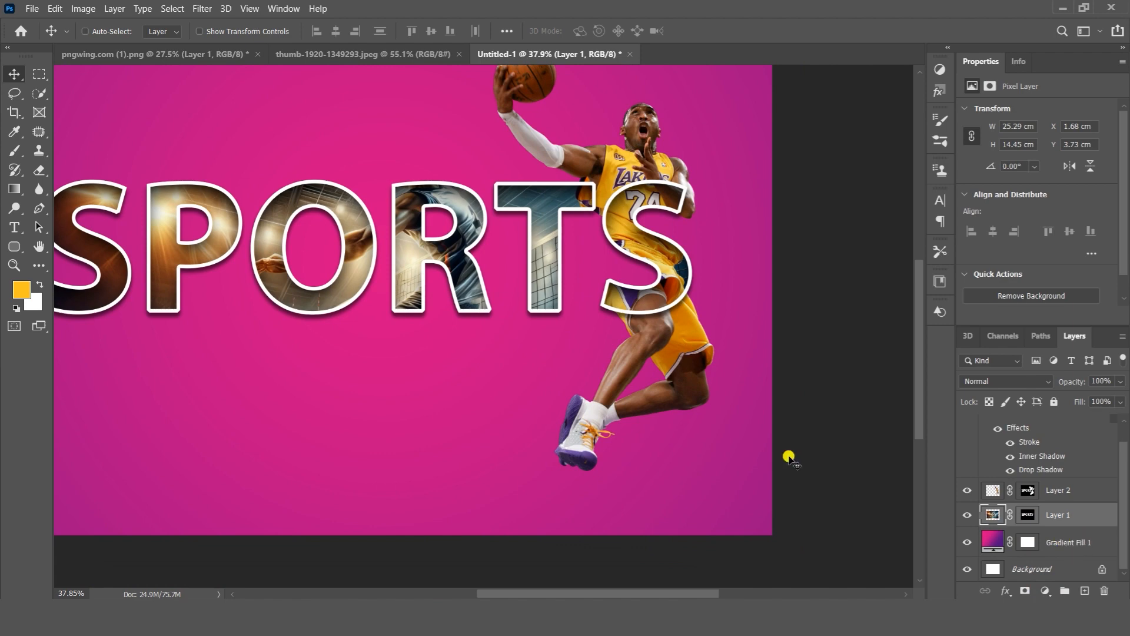
click(1057, 537)
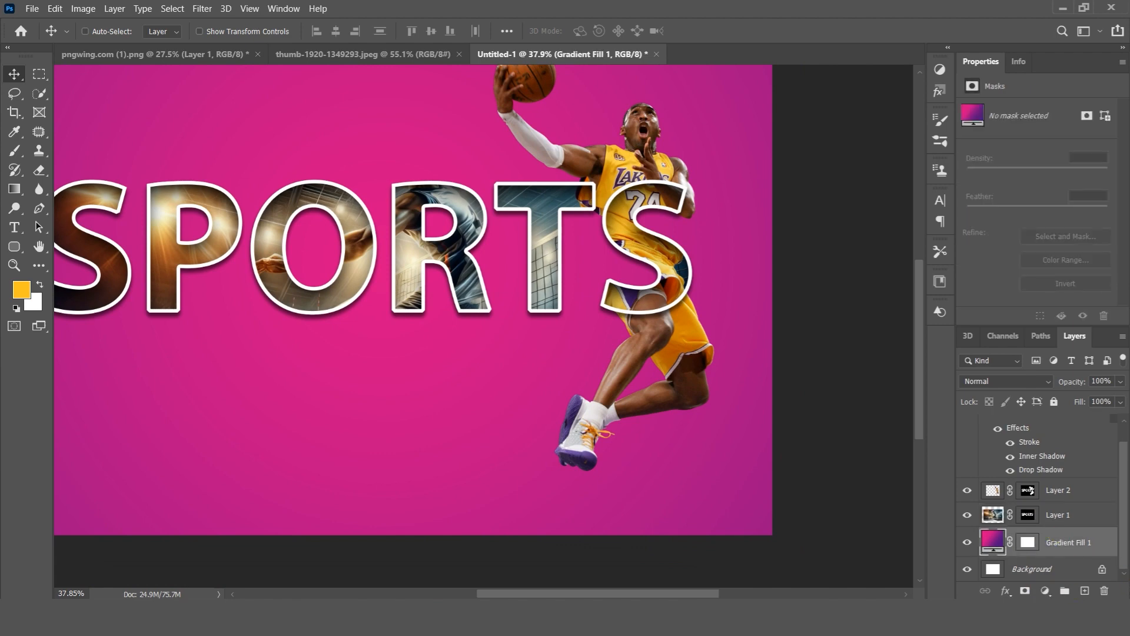
click(1086, 591)
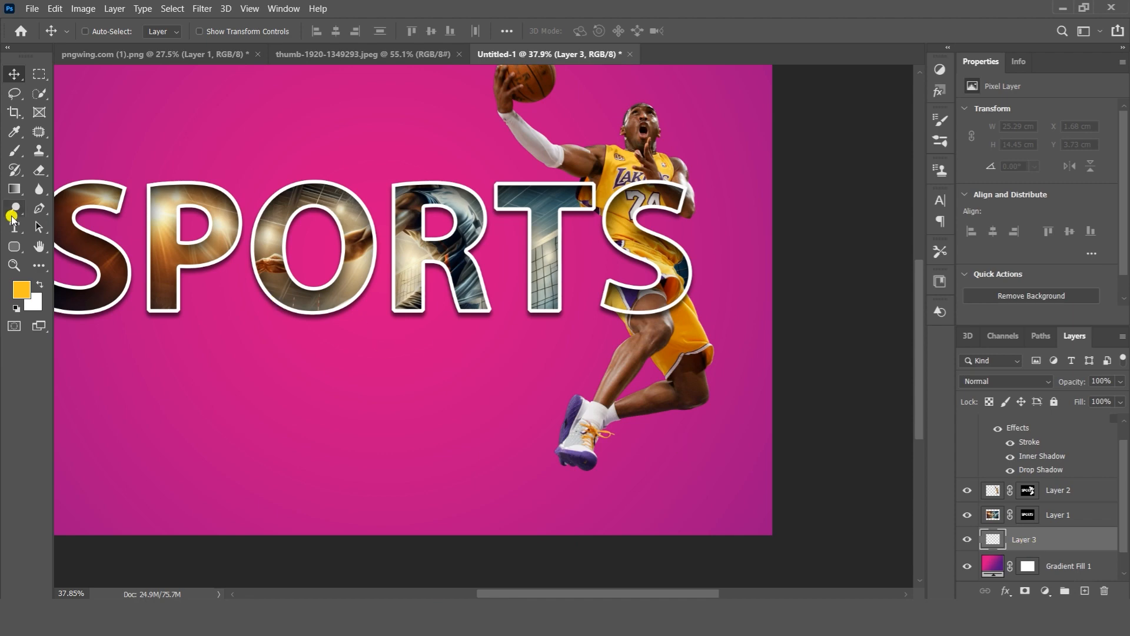
Draw a flat elliptical selection about 7.9 cm wide and 1.1 cm high under the player's shoe.
key(m)
right_click(35, 76)
click(95, 99)
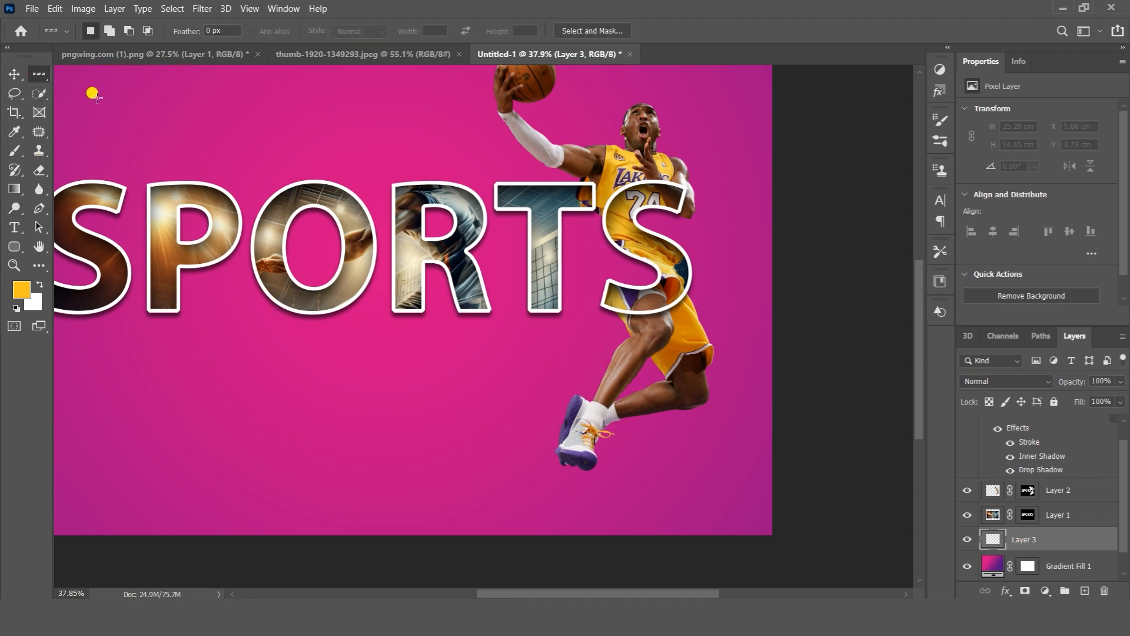
right_click(44, 80)
click(94, 88)
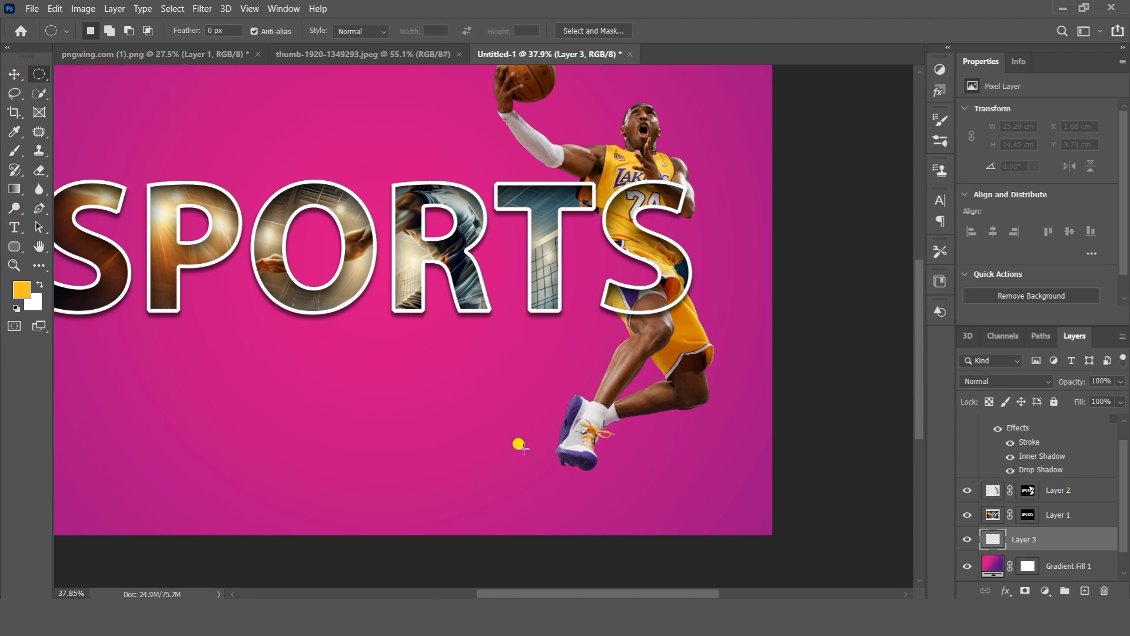
drag(519, 446, 704, 469)
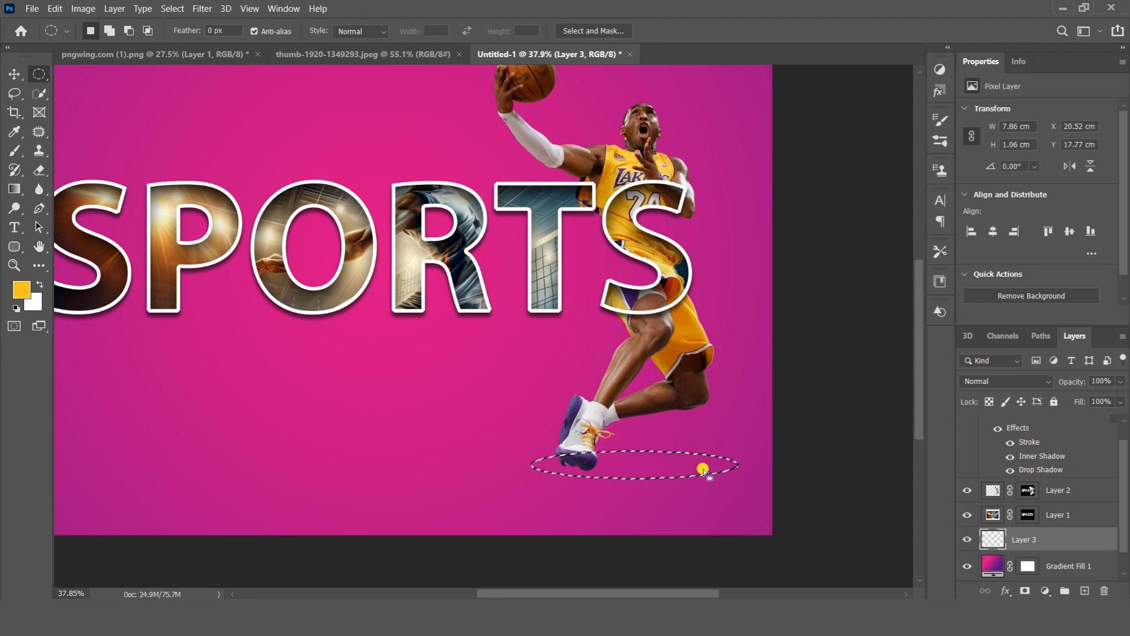
Set the foreground color to 000000, paint the elliptical selection solid with the Brush tool, and deselect.
click(22, 289)
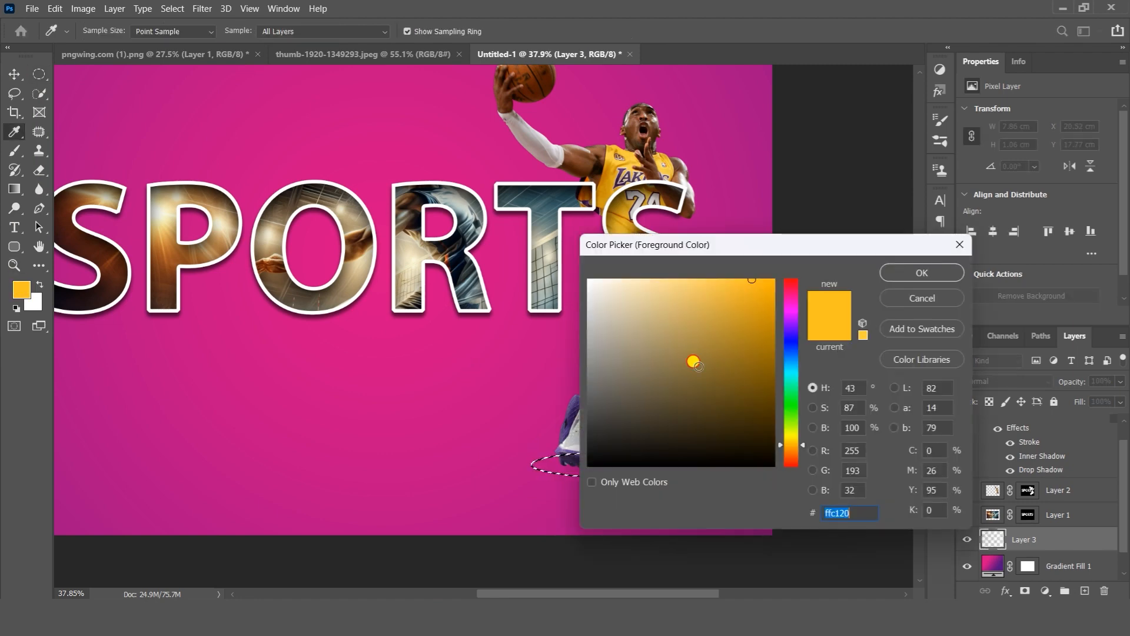
text(000000)
click(924, 272)
key(b)
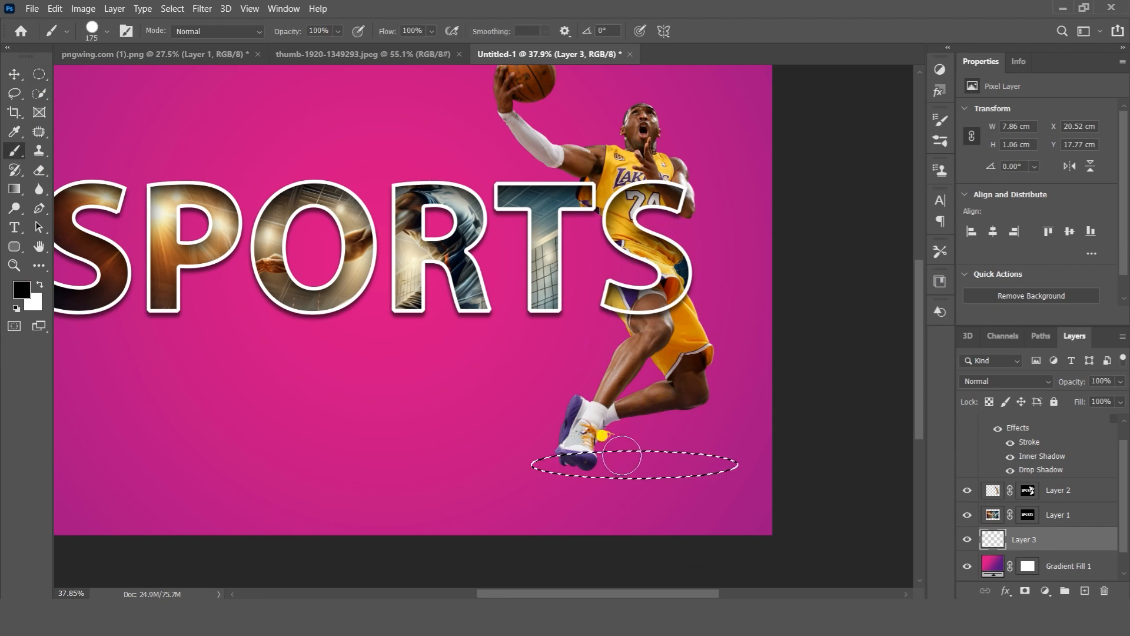
mouse_move(621, 457)
mouse_down()
mouse_move(757, 449)
mouse_move(744, 468)
mouse_move(789, 461)
mouse_up()
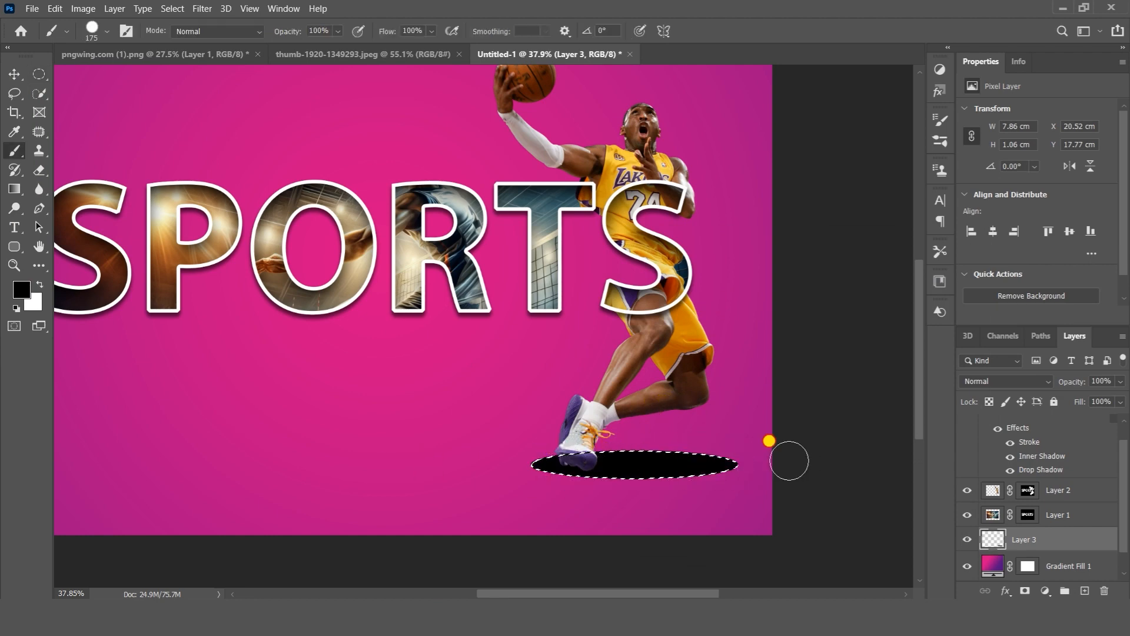
click(14, 75)
key(ctrl+d)
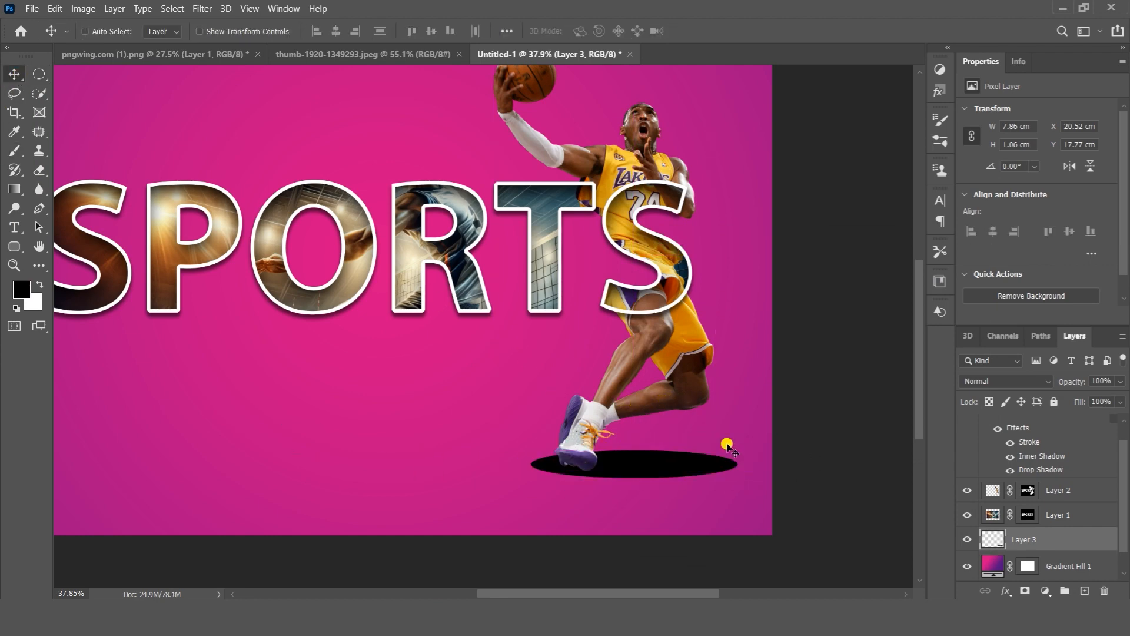
Apply a Gaussian Blur with a radius of 52.4 pixels to the black ellipse.
click(202, 8)
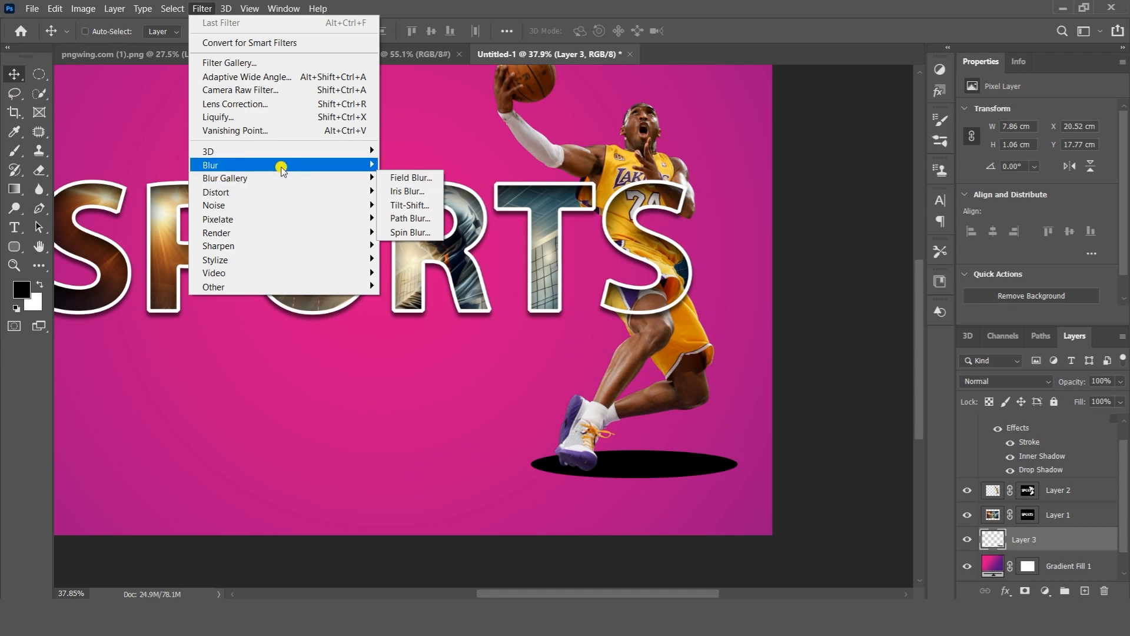
click(413, 218)
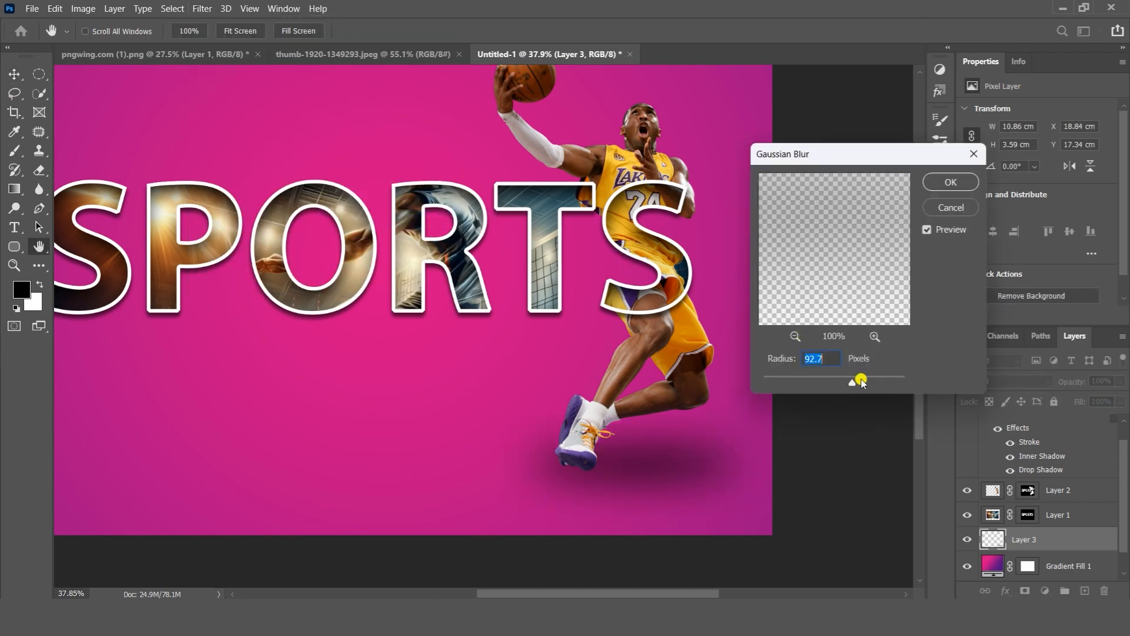
mouse_move(861, 382)
mouse_down()
mouse_move(830, 378)
mouse_move(844, 383)
mouse_up()
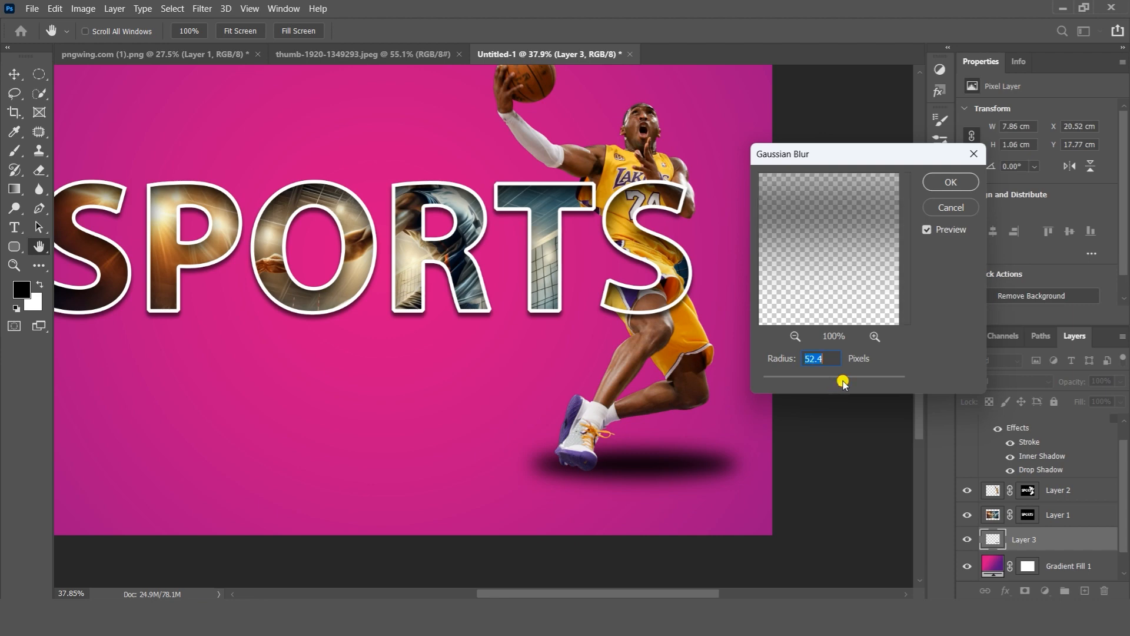
click(954, 182)
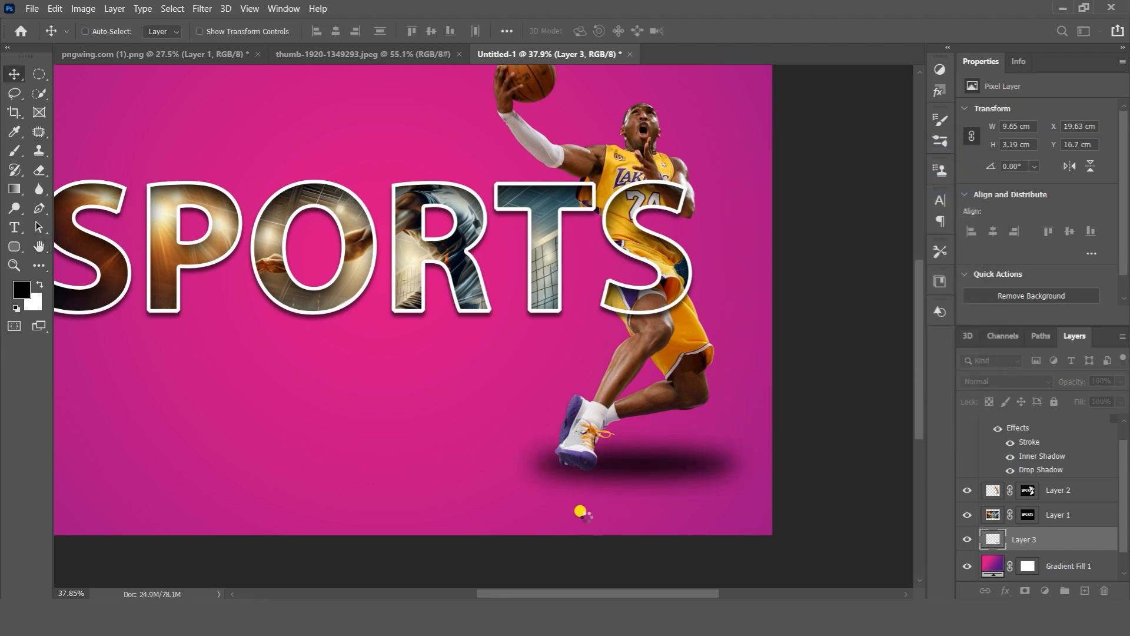
Free-transform the blurred shadow, shifting it slightly to the right and distorting its corners inward to narrow the end under the shoe.
scroll(666, 475, up, 2)
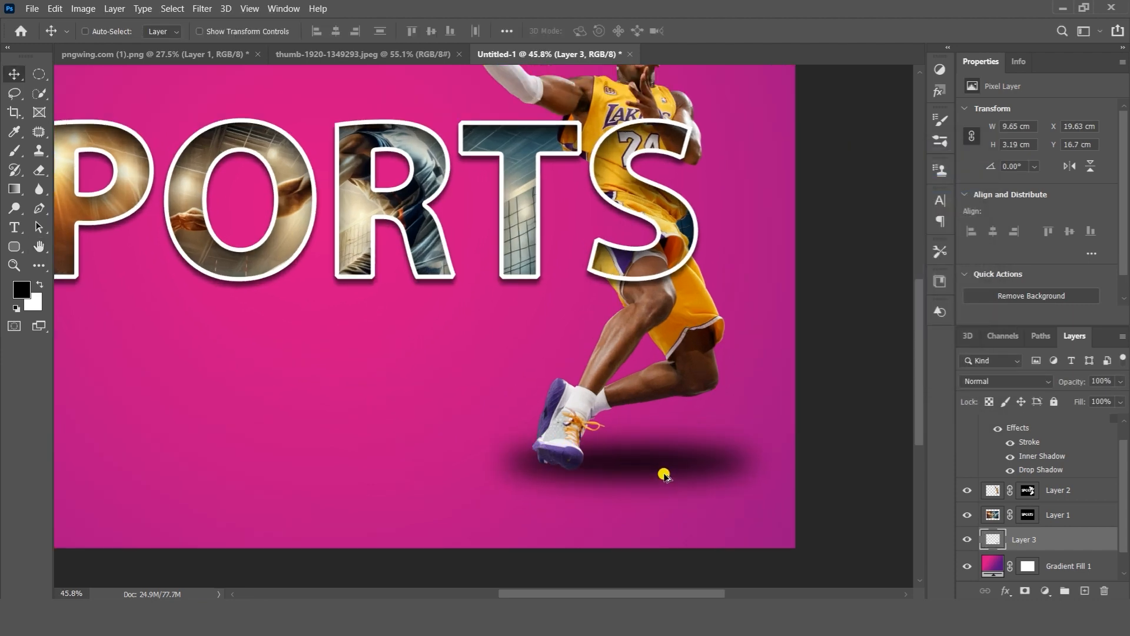
scroll(665, 475, up, 2)
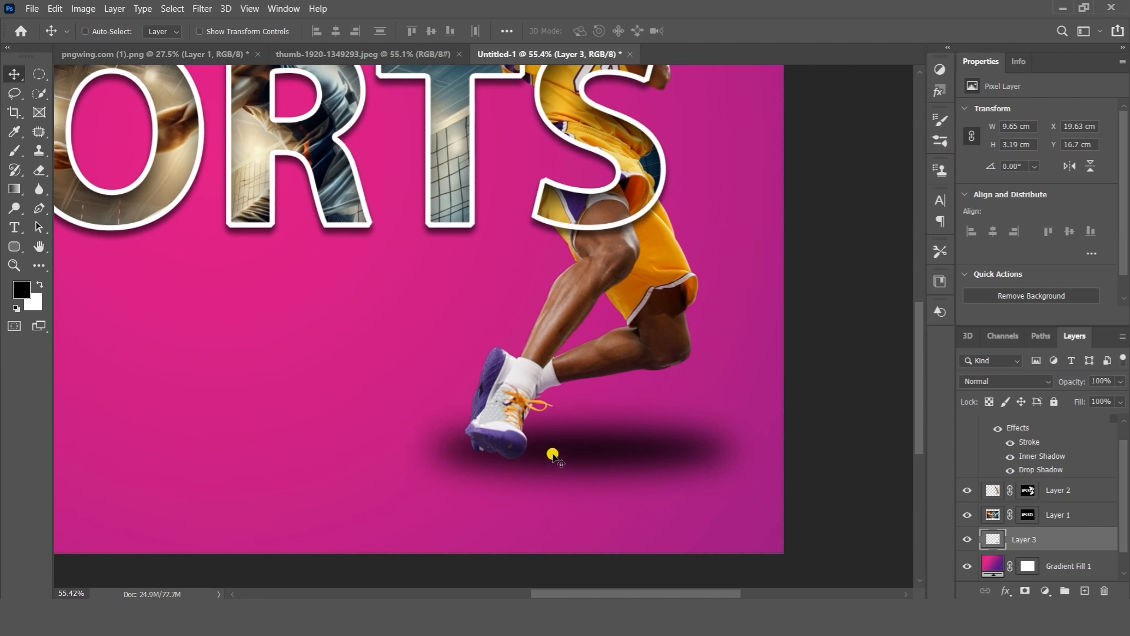
key(ctrl+t)
mouse_move(606, 455)
mouse_down()
mouse_move(604, 467)
mouse_move(612, 454)
mouse_up()
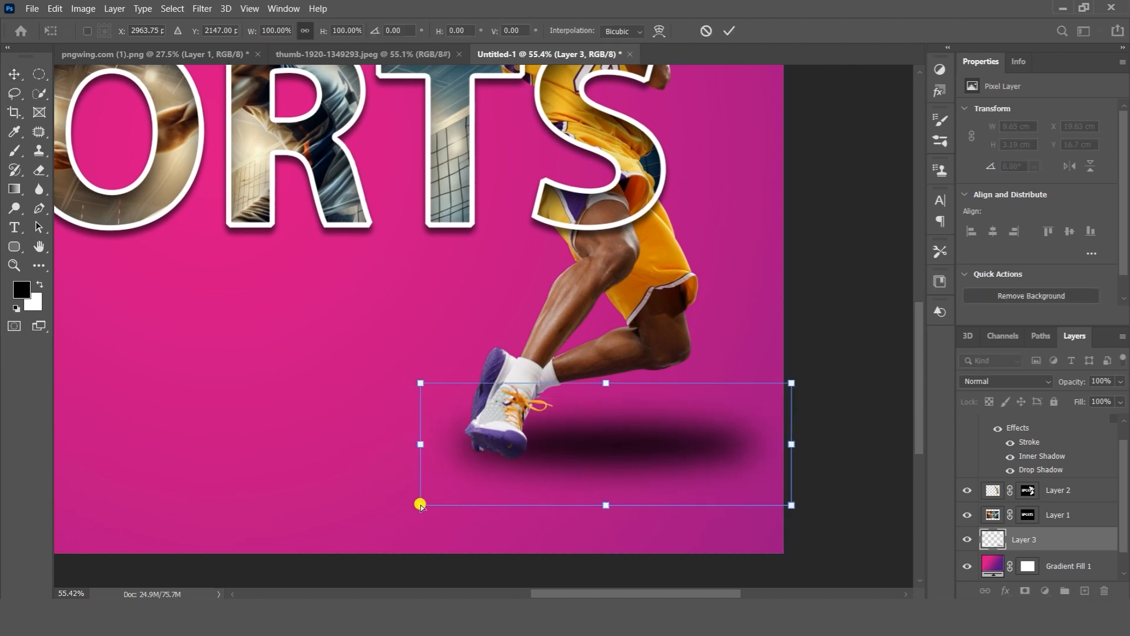
drag(420, 505, 491, 476)
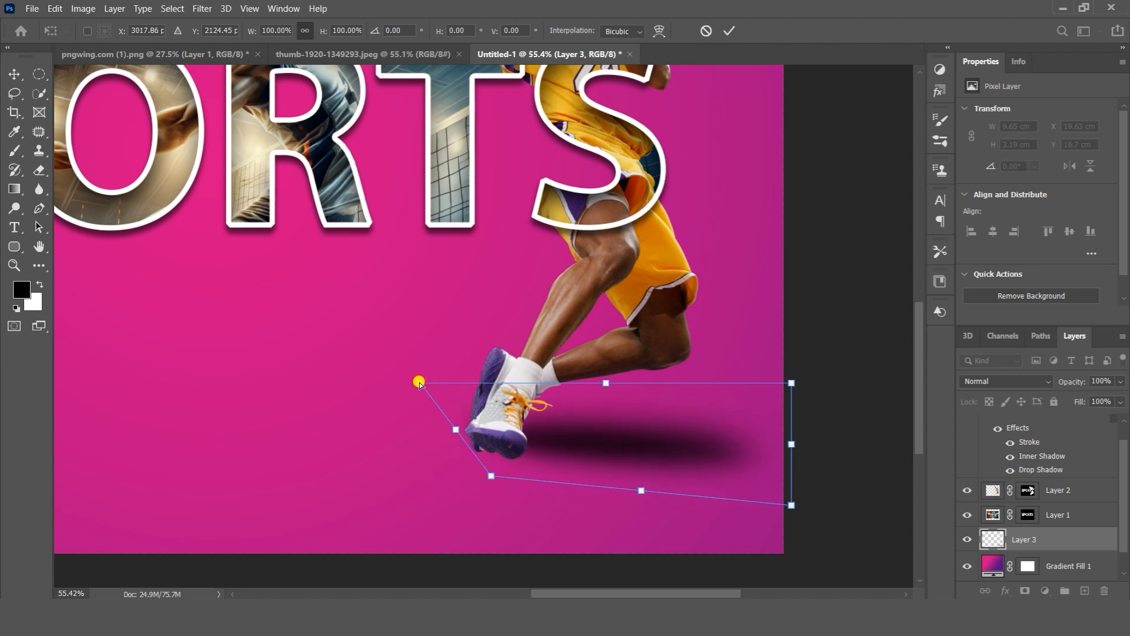
drag(419, 383, 470, 418)
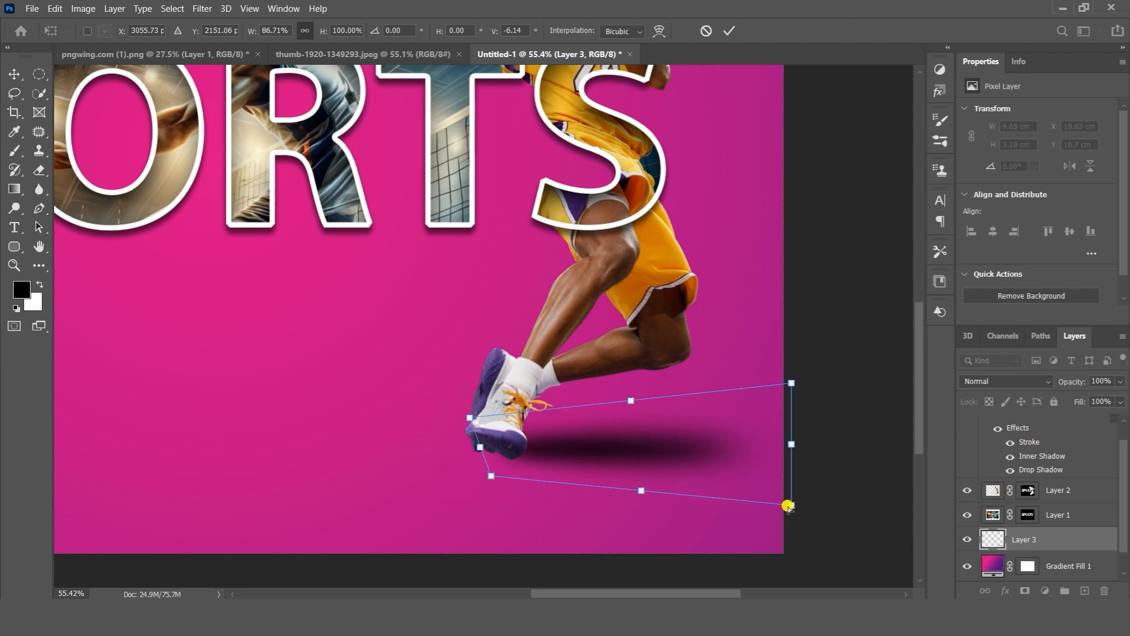
Distort the shadow's far end wider beyond the poster's right edge, tighten the shoe end, and apply the transform.
drag(789, 506, 829, 496)
drag(792, 384, 807, 335)
drag(832, 501, 853, 539)
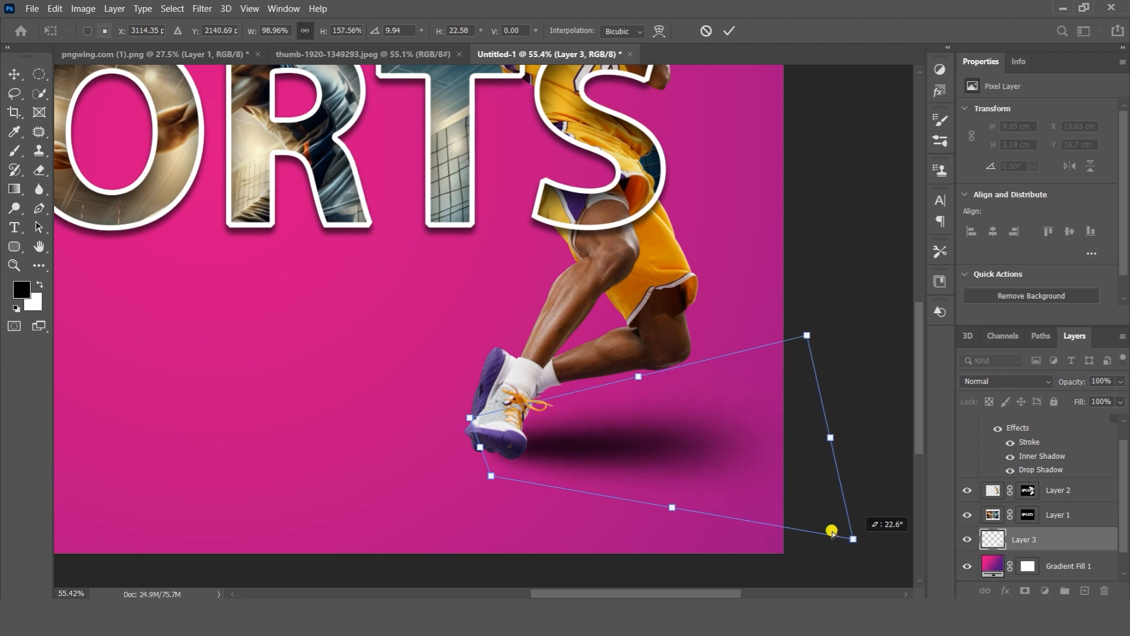
drag(492, 480, 494, 463)
drag(806, 337, 889, 301)
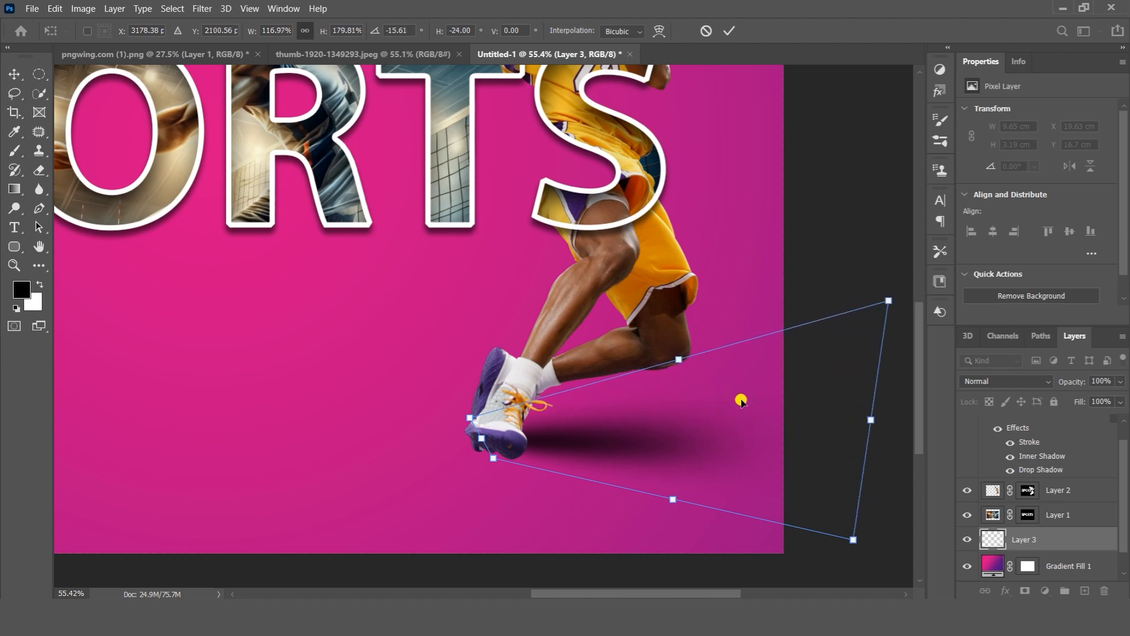
drag(625, 441, 625, 443)
key(Return)
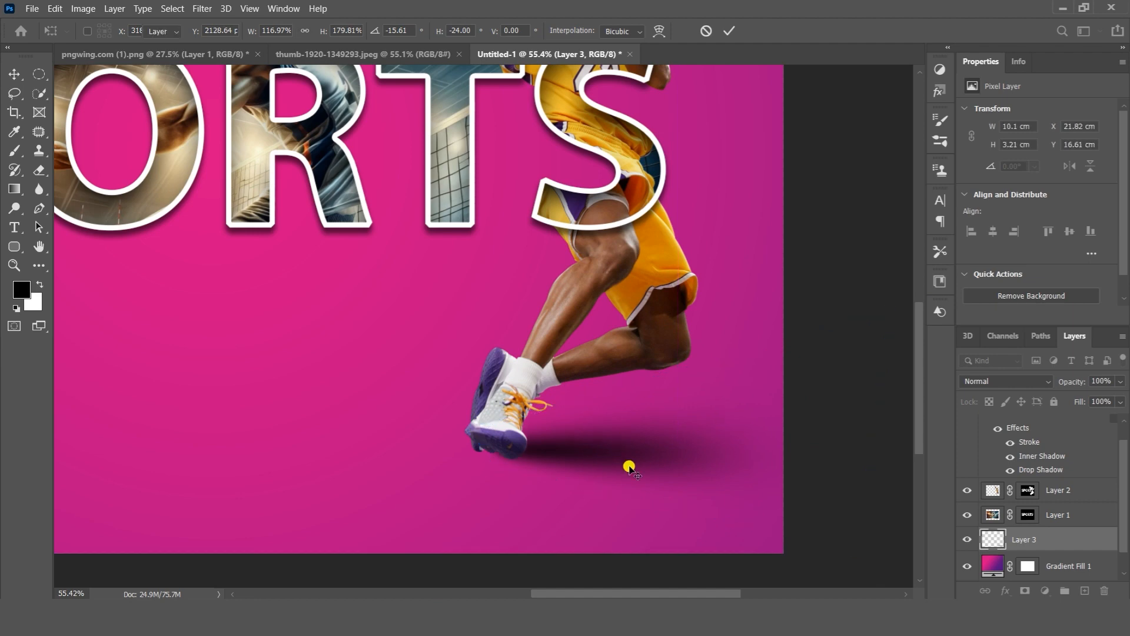
Lower the opacity of the player's ground shadow layer to 64%.
click(1105, 377)
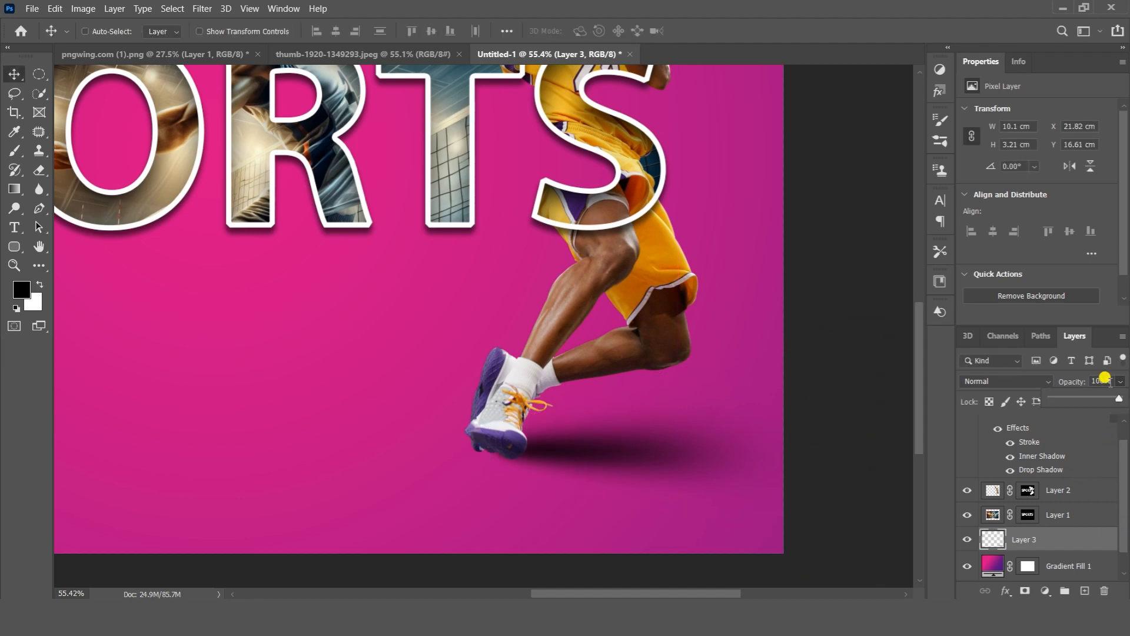
drag(1092, 395, 1095, 397)
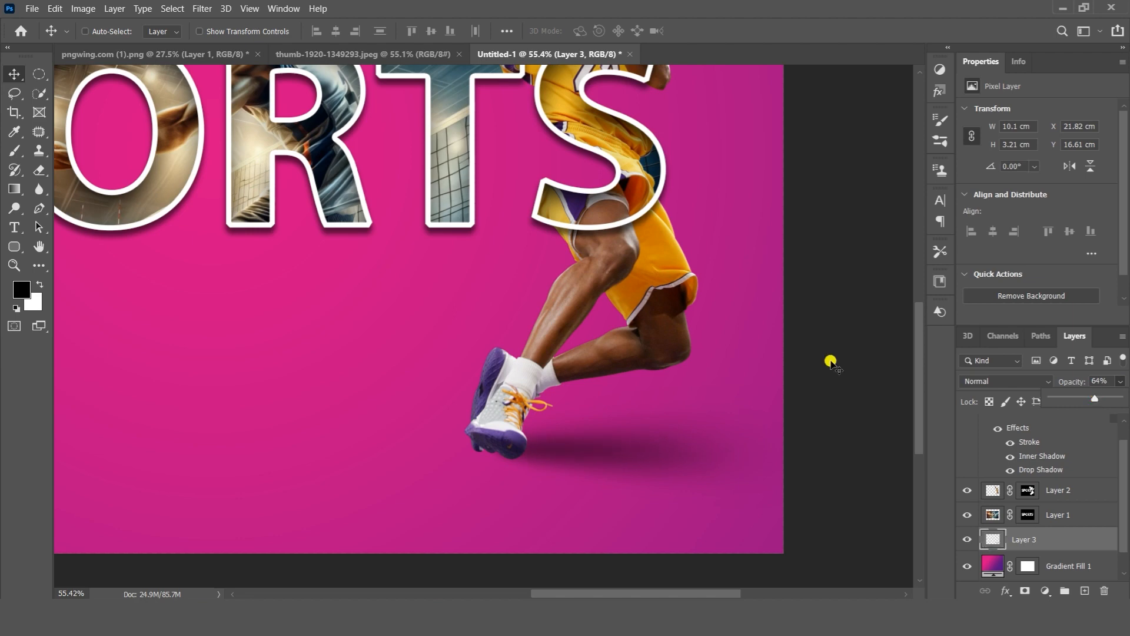
scroll(686, 295, down, 2)
scroll(686, 295, down, 1)
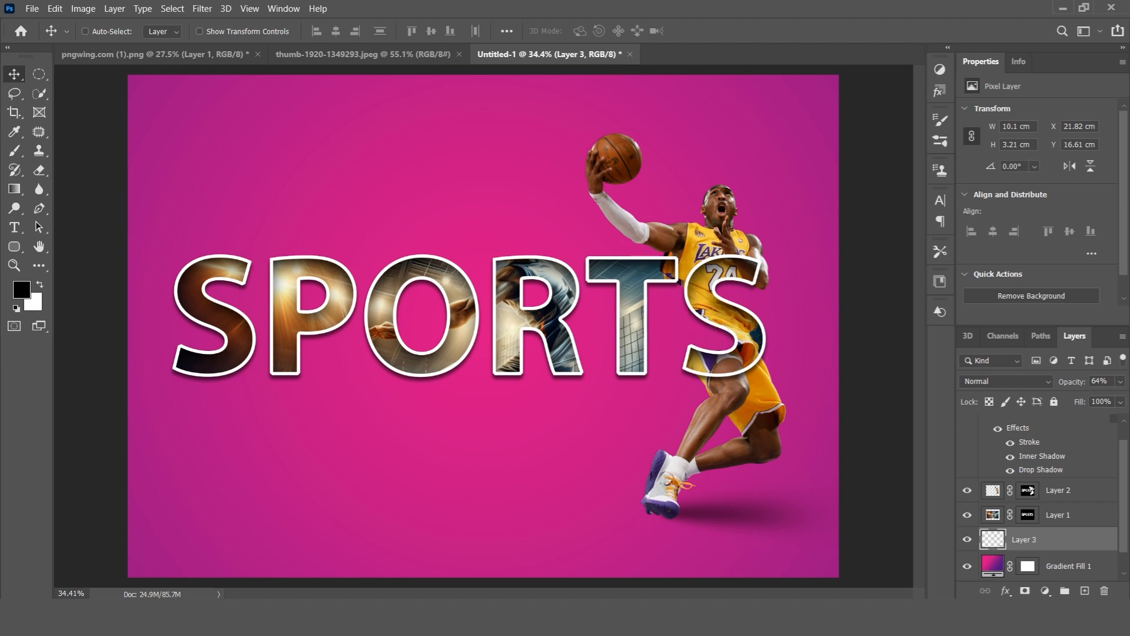
Change the background gradient fill to the orange-pink-purple Red_07 preset from the Reds group.
double_click(994, 564)
drag(576, 121, 862, 105)
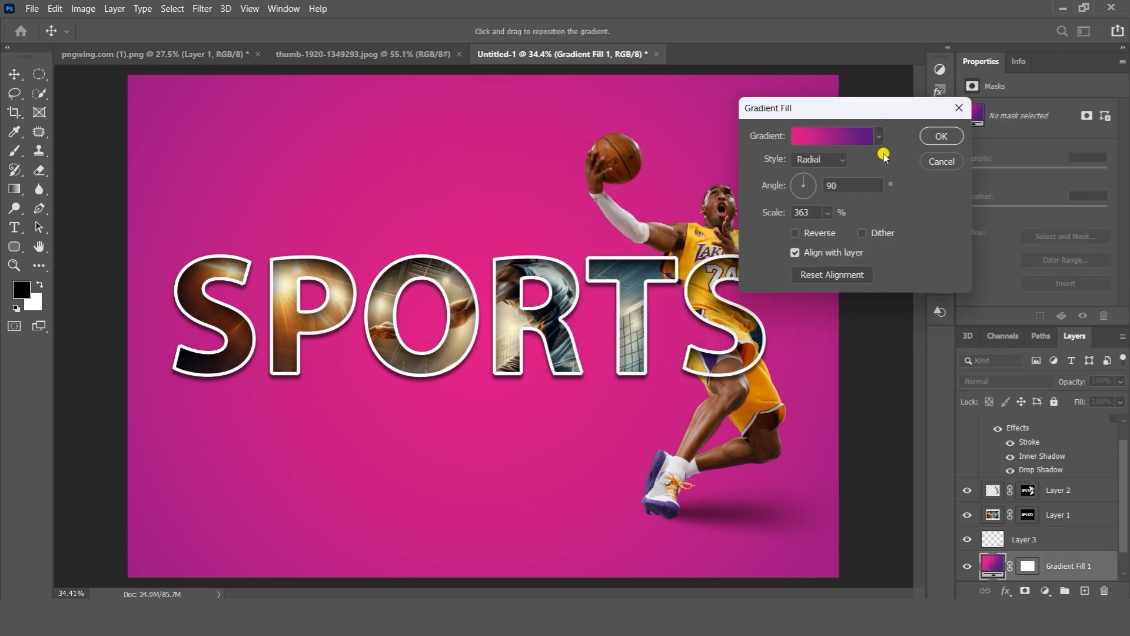
click(872, 138)
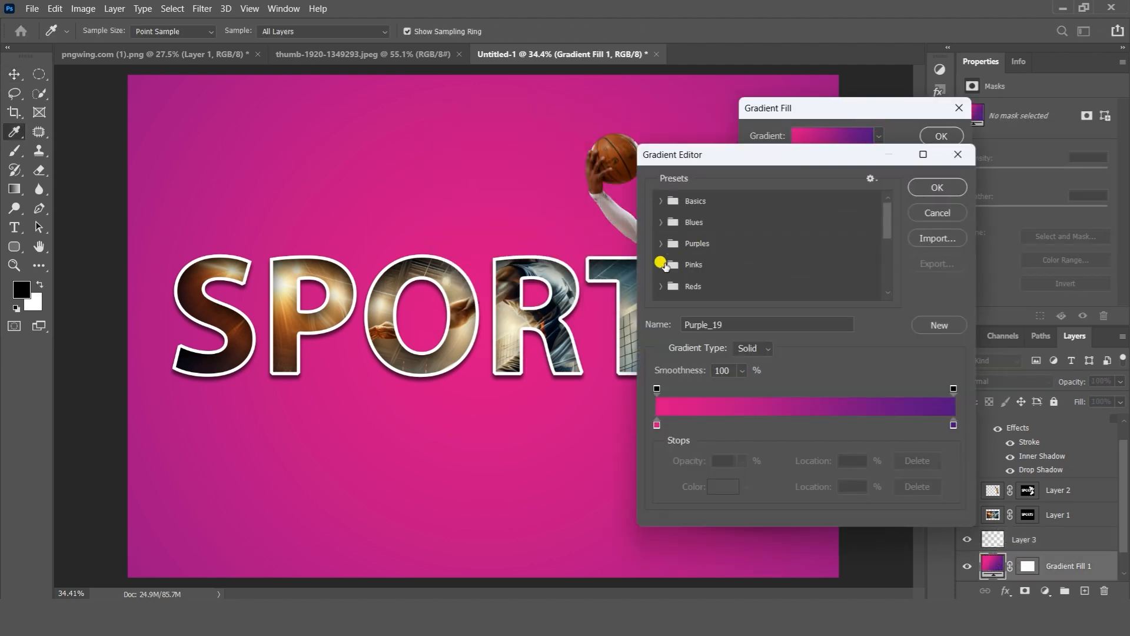
drag(784, 164, 882, 133)
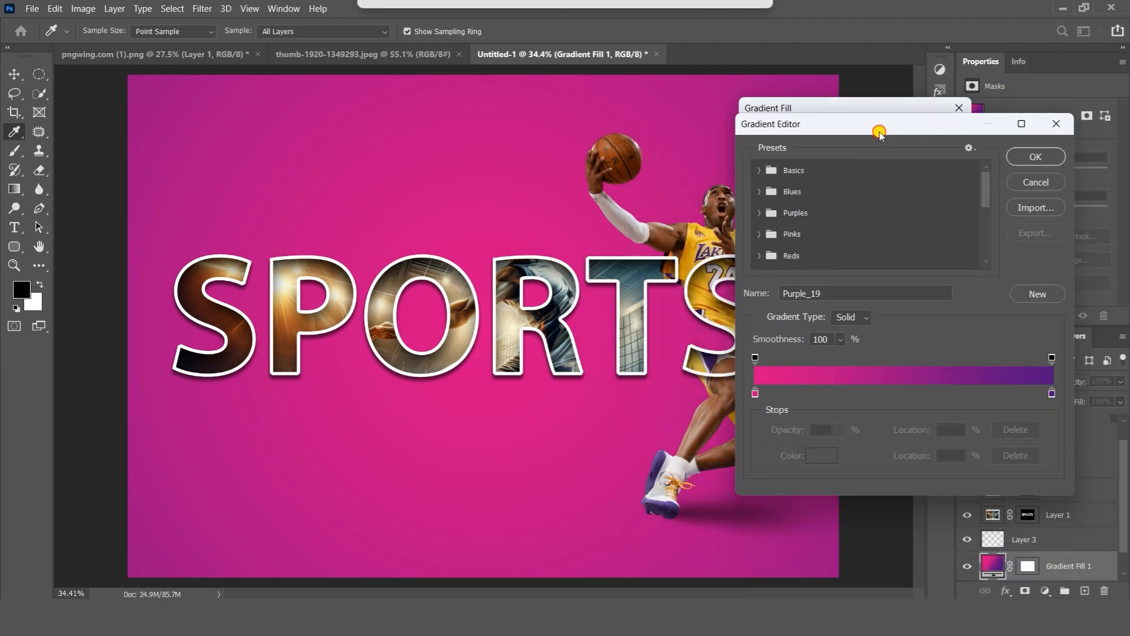
click(765, 256)
scroll(766, 247, down, 1)
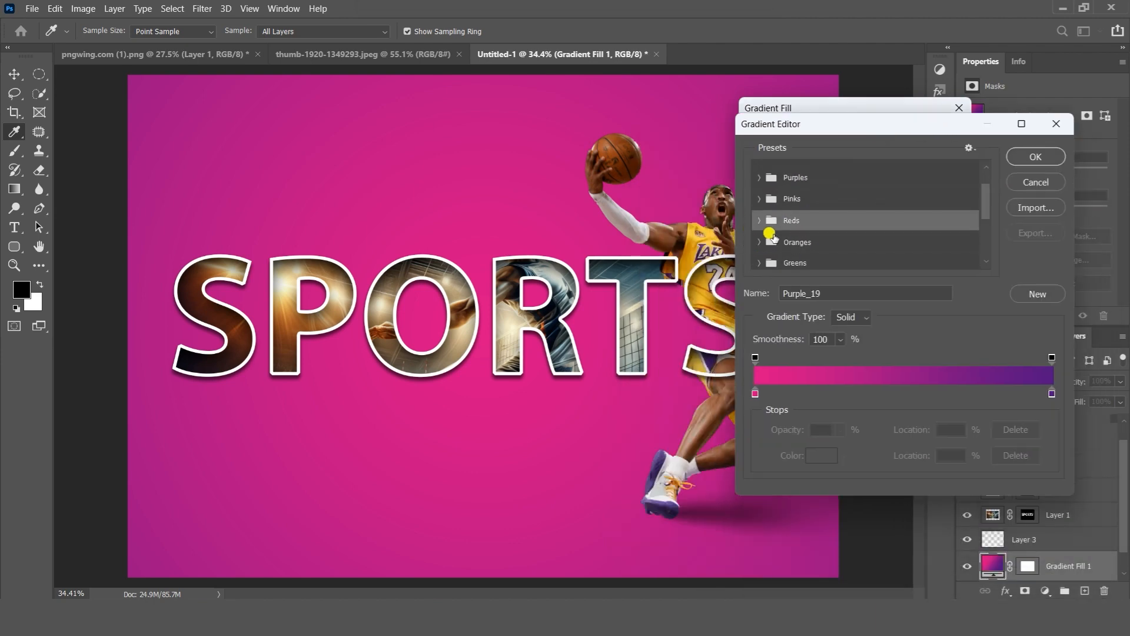
click(759, 220)
click(848, 243)
click(909, 244)
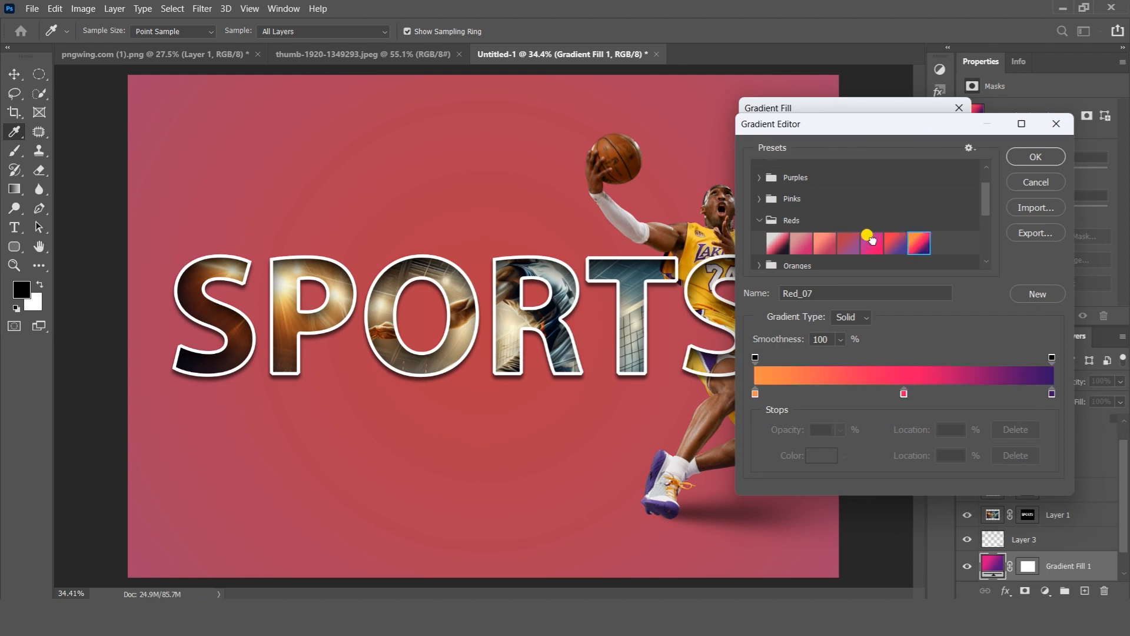
scroll(863, 239, down, 1)
drag(811, 129, 778, 92)
click(1004, 120)
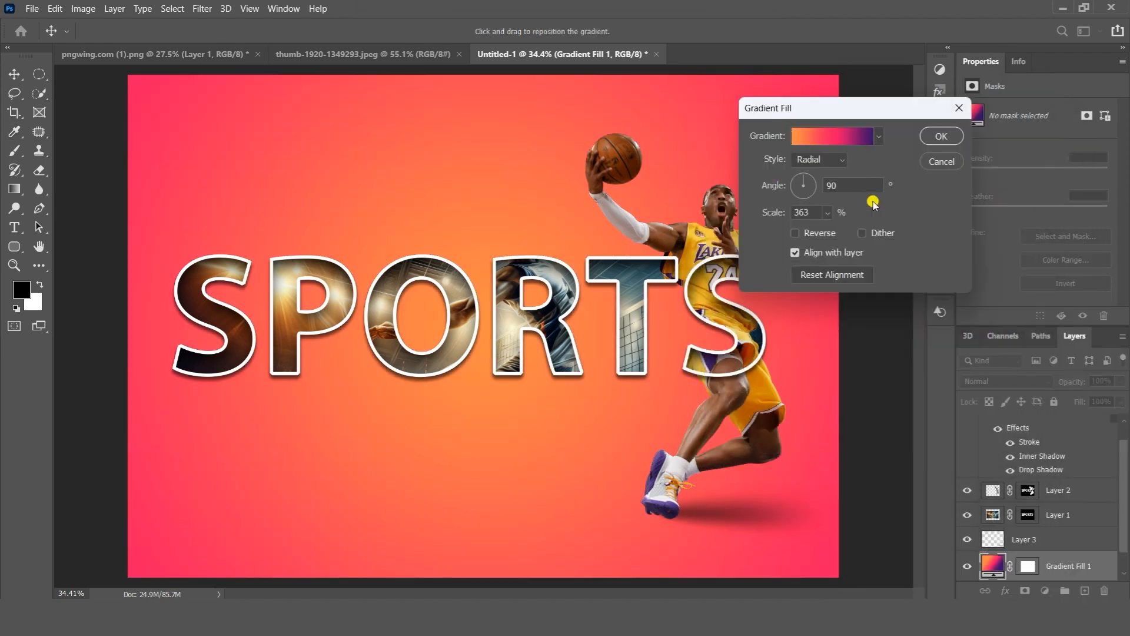
Set the radial background gradient's scale to 330% and apply the gradient fill.
mouse_move(828, 213)
mouse_down()
mouse_move(822, 231)
mouse_move(832, 233)
mouse_up()
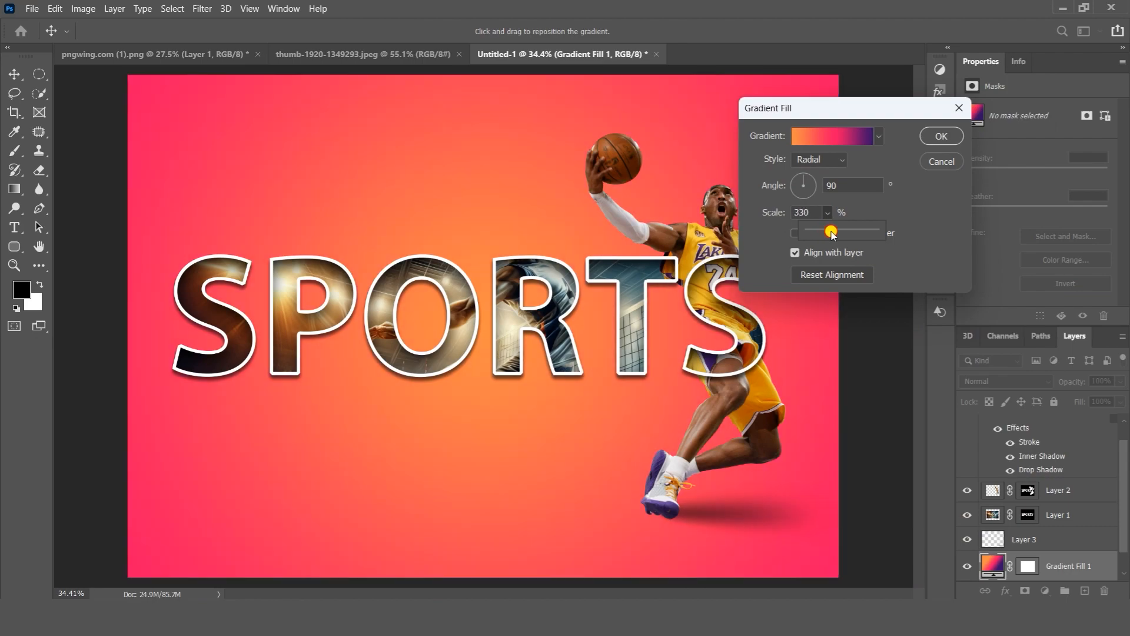
click(931, 138)
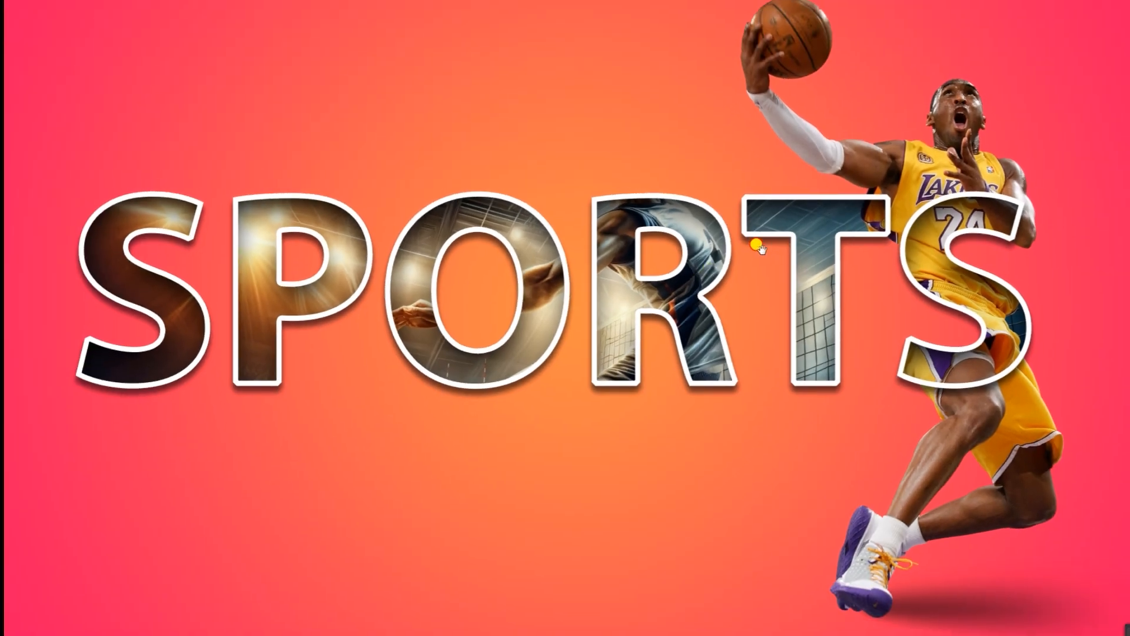
drag(757, 249, 765, 249)
scroll(757, 250, down, 1)
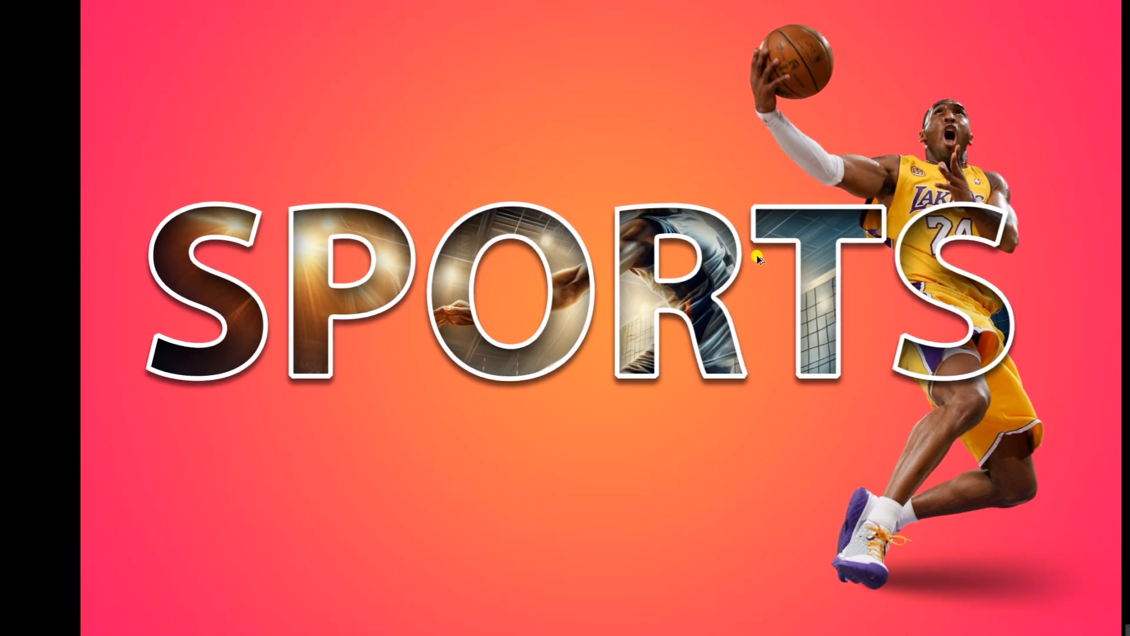
scroll(757, 256, up, 1)
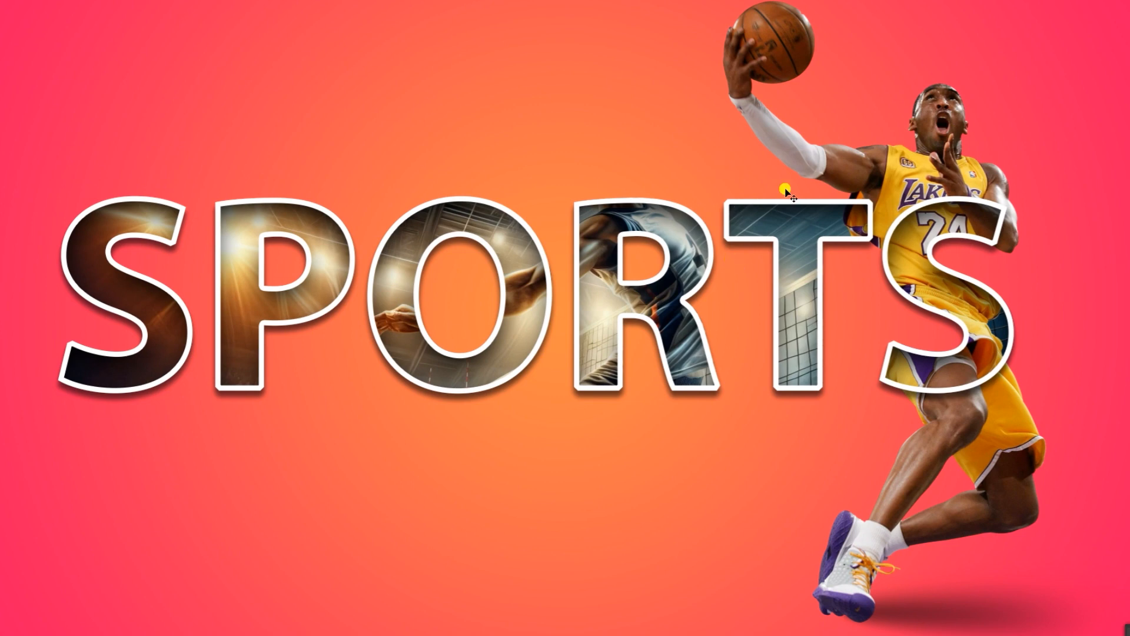